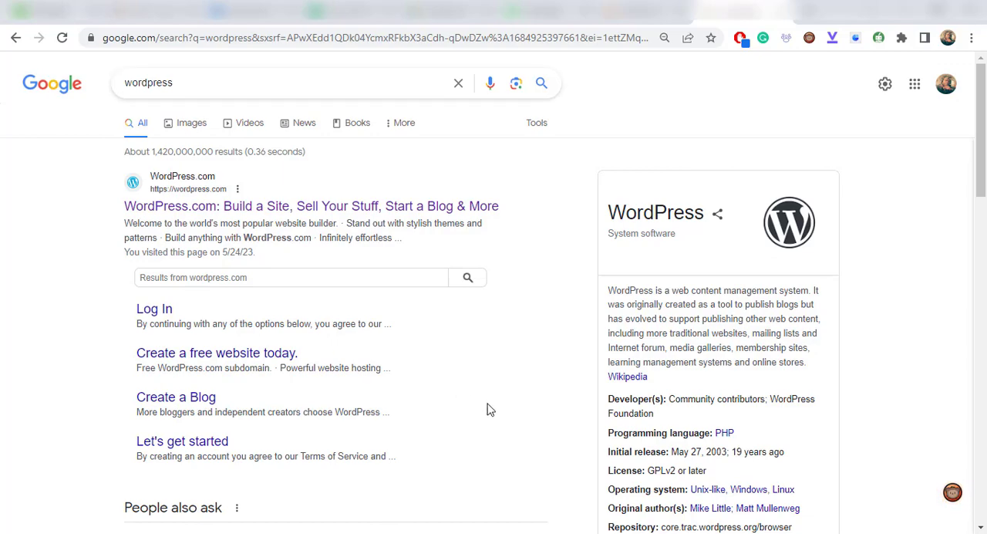
# - Open the WordPress.org site from the search results and download the WordPress 6.2.2 archive for self-installation
pyautogui.scroll(-4, 490, 409)
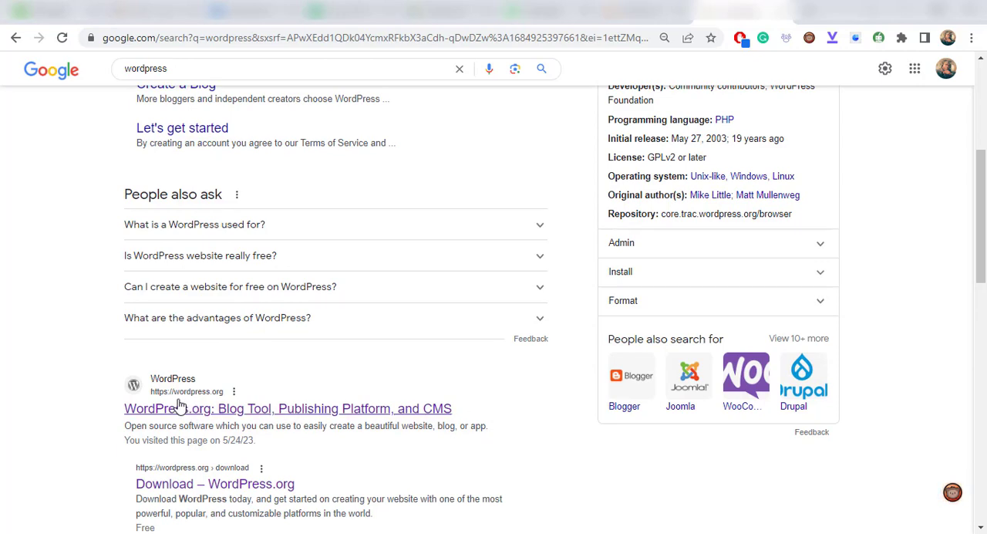
pyautogui.click(310, 417)
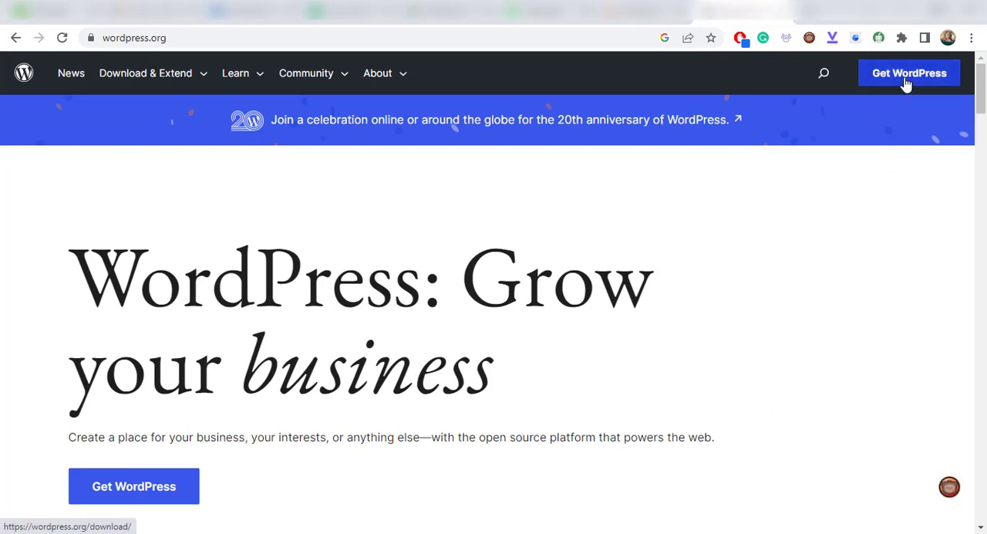
pyautogui.click(151, 494)
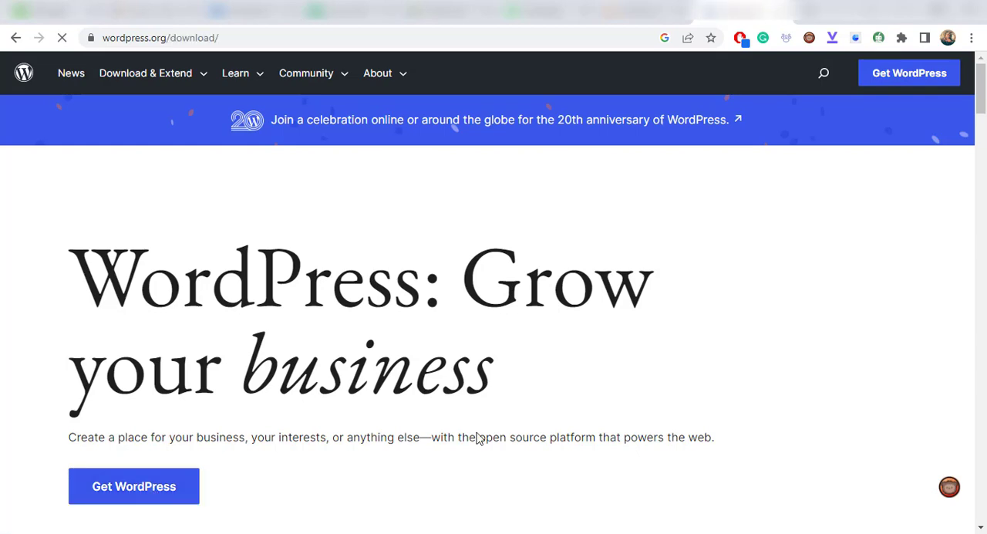
pyautogui.scroll(-2, 479, 438)
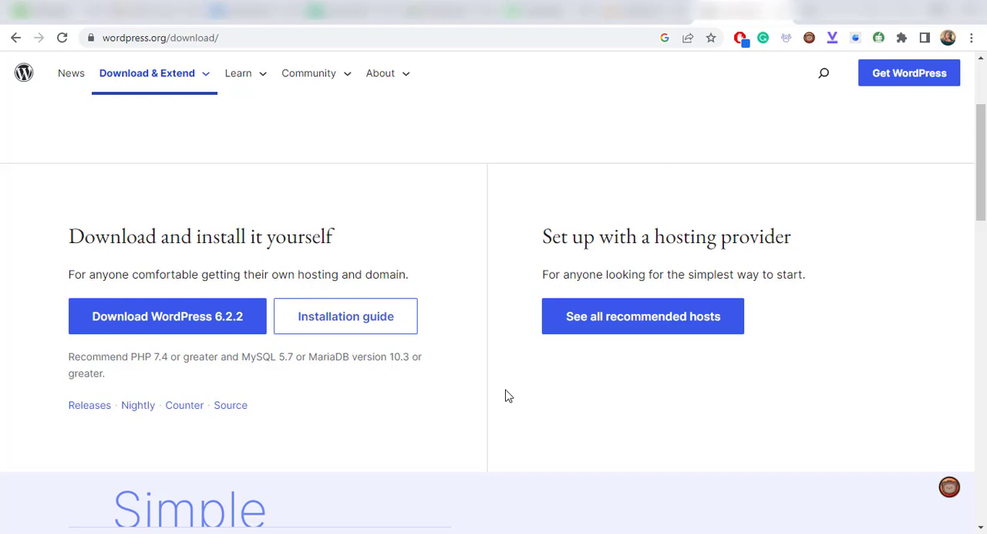
pyautogui.click(141, 334)
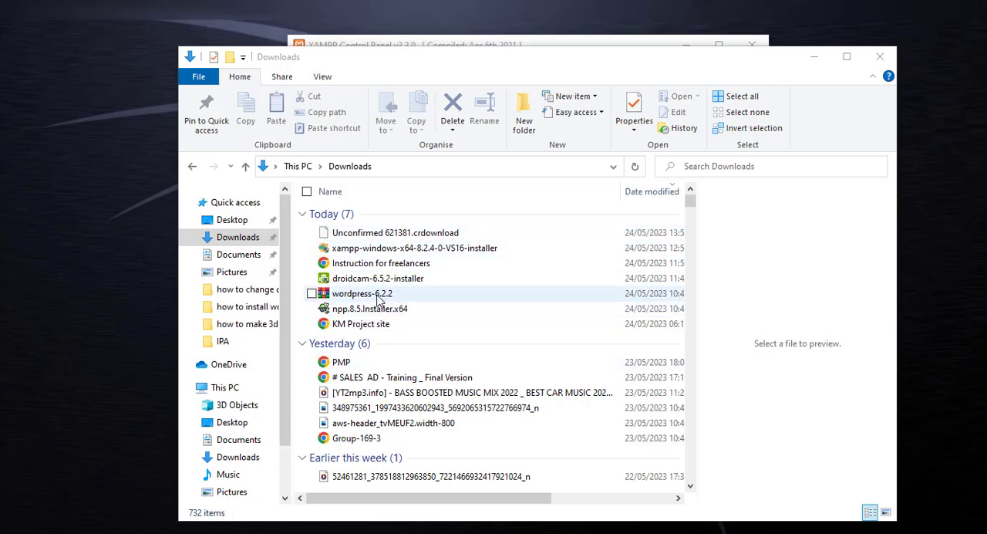
# - Copy the wordpress-6.2.2 archive from the Downloads folder and open the htdocs folder inside www on Local Disk (C:)
pyautogui.click(355, 298)
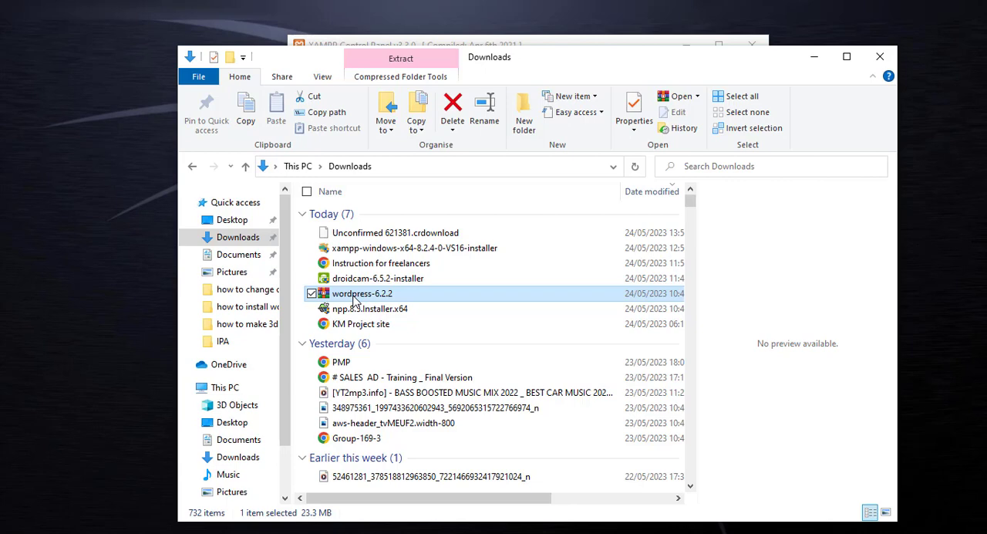
pyautogui.hotkey('ctrl', 'c')
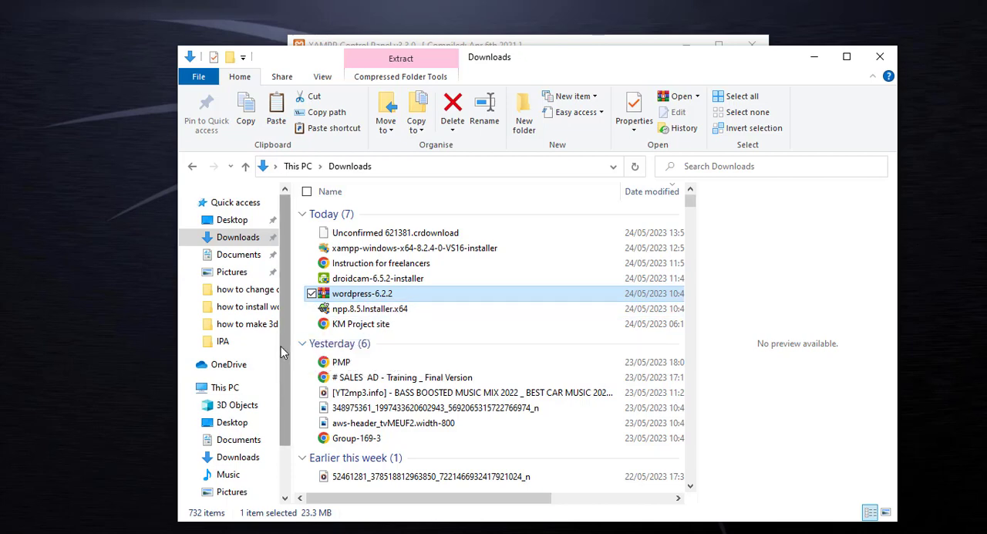
pyautogui.click(221, 388)
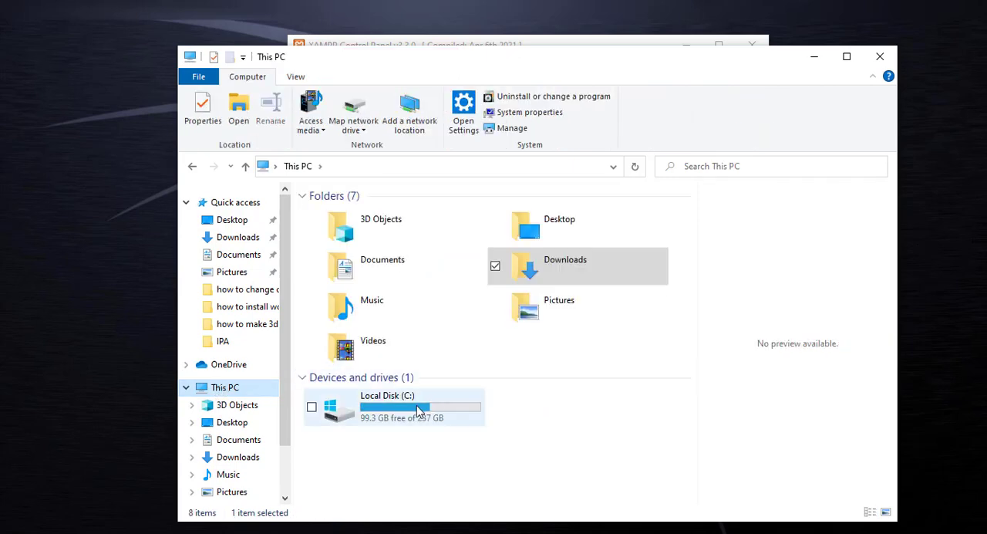
pyautogui.doubleClick(419, 412)
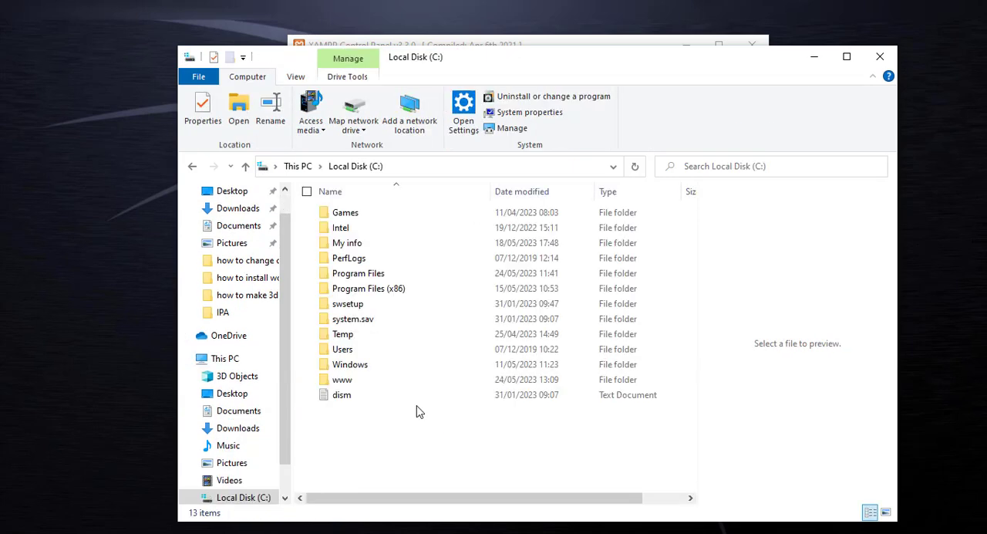
pyautogui.doubleClick(351, 386)
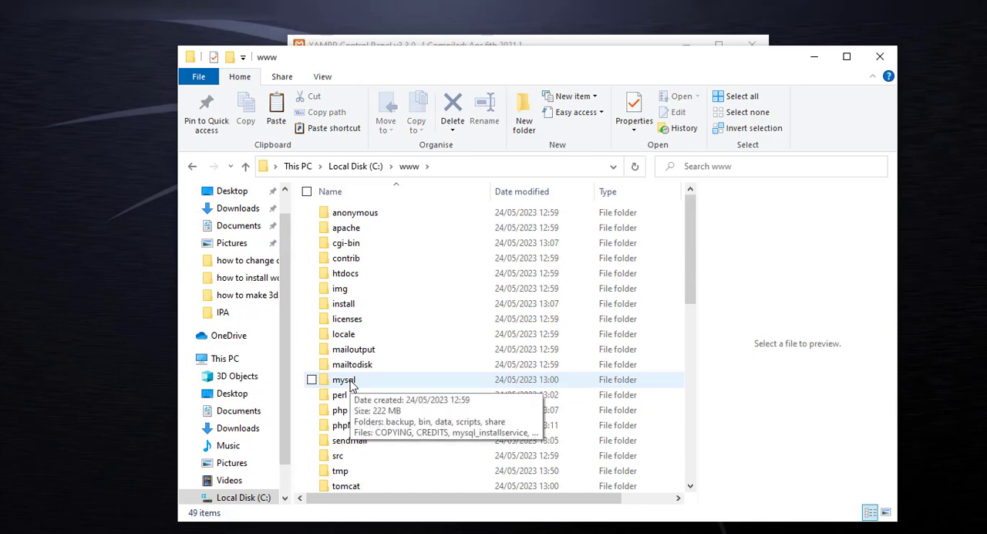
pyautogui.click(349, 279)
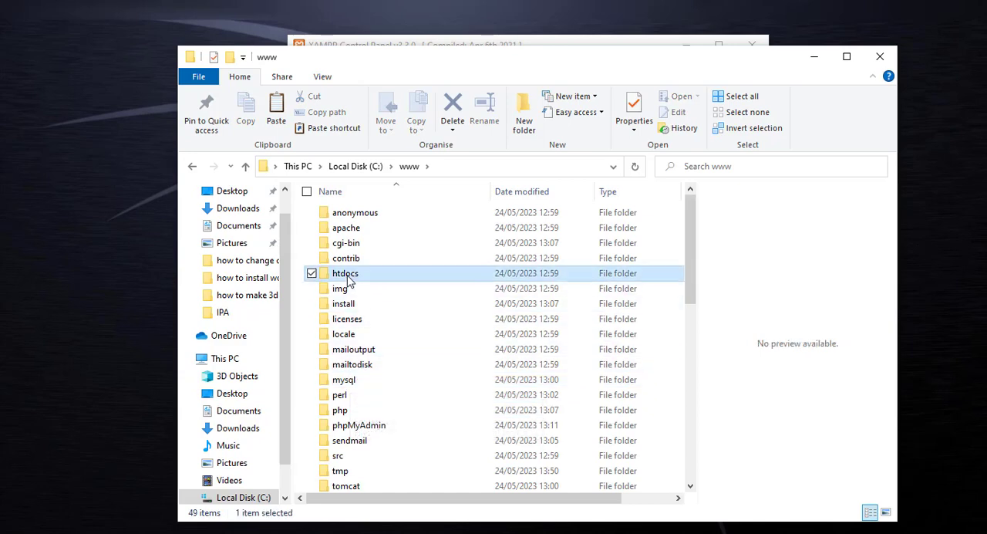
pyautogui.doubleClick(348, 279)
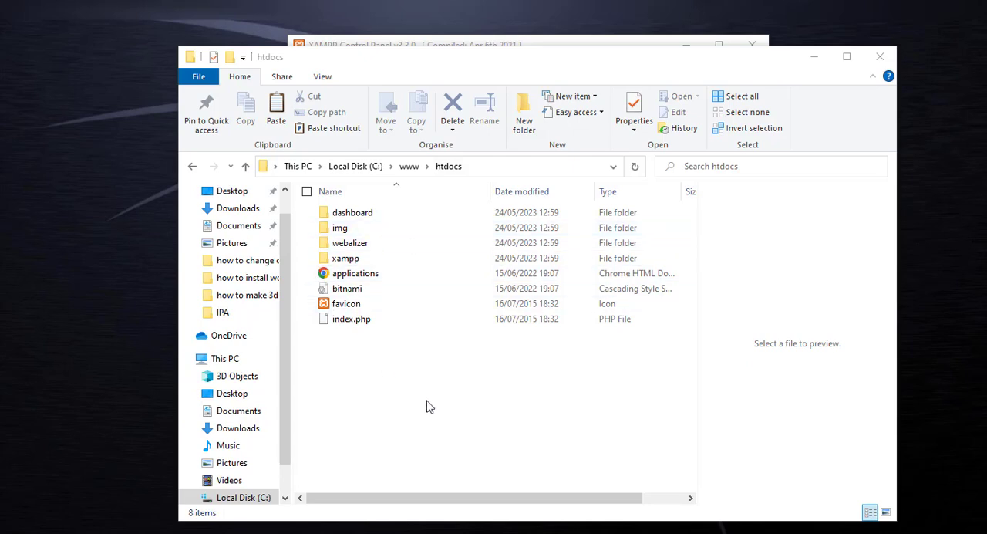
# - Create a new folder named test inside htdocs
pyautogui.click(523, 112)
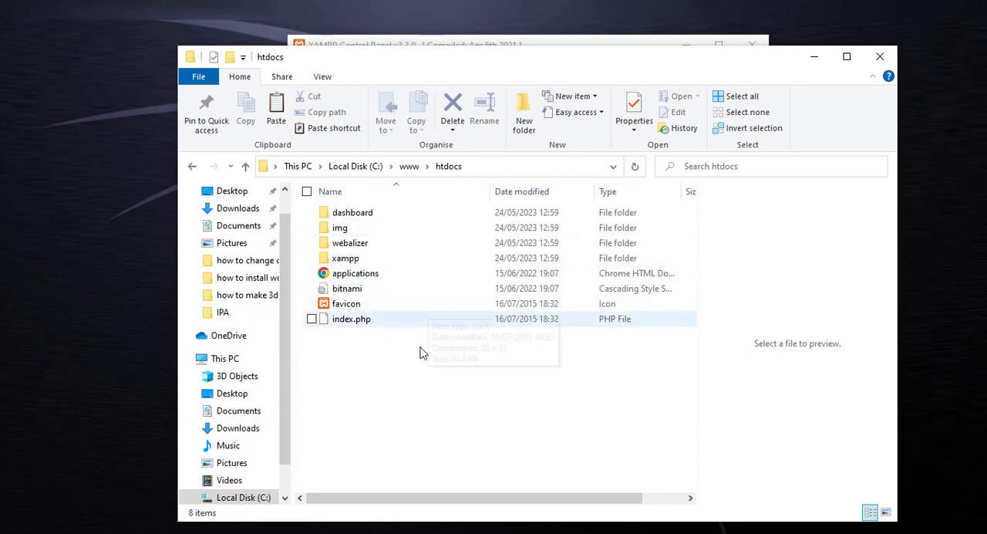
pyautogui.click(523, 117)
pyautogui.write('test')
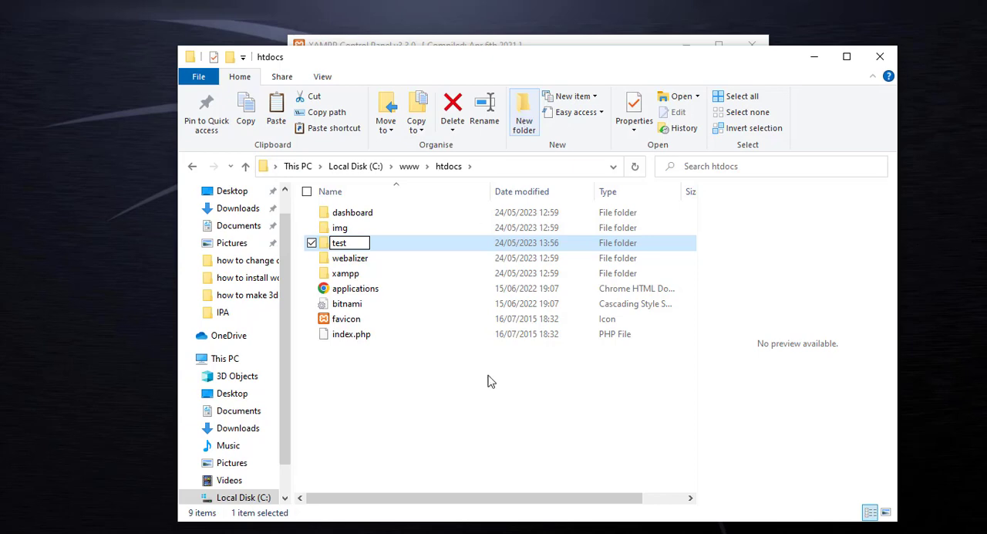
pyautogui.press('Return')
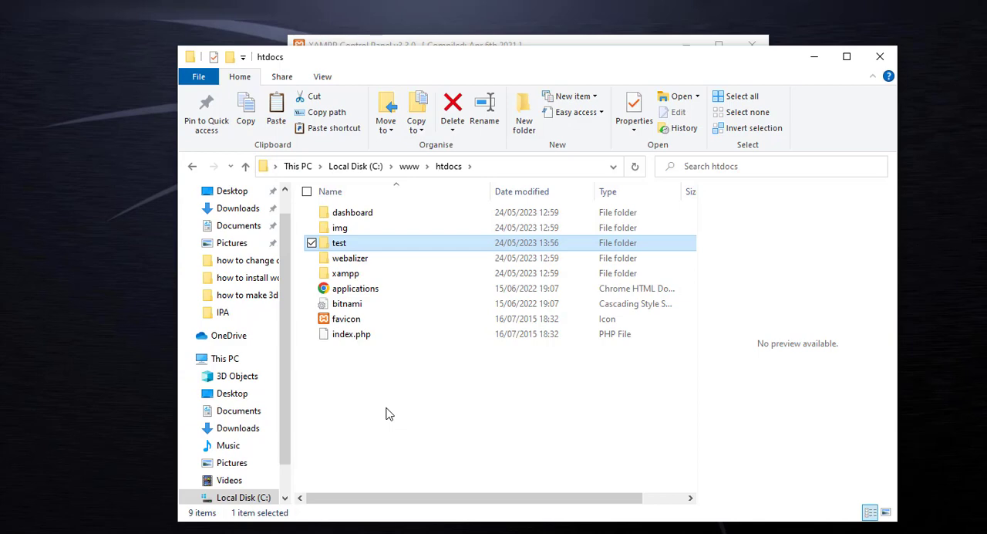
pyautogui.click(337, 258)
pyautogui.doubleClick(338, 258)
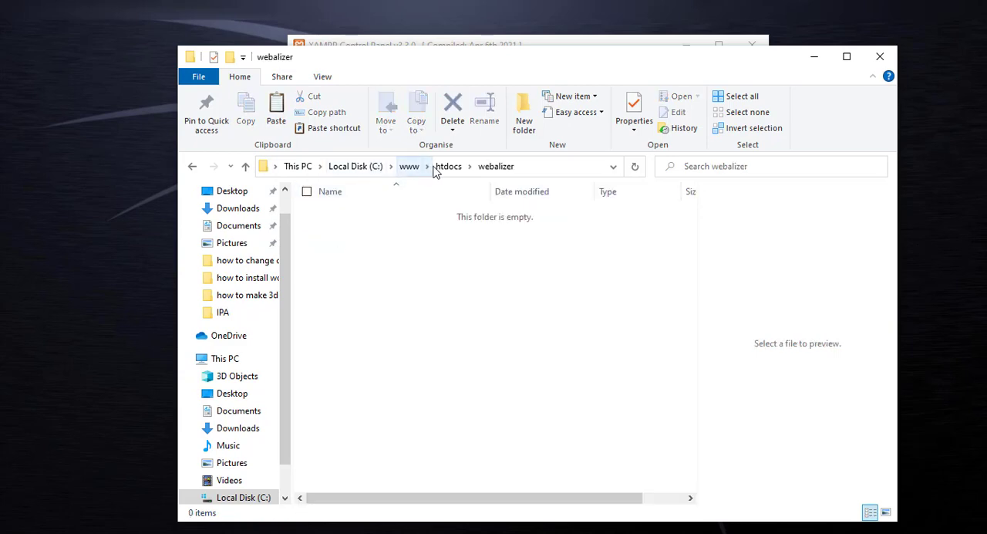
pyautogui.click(455, 167)
# - Paste the copied wordpress-6.2.2 archive into the test folder and extract it there
pyautogui.doubleClick(341, 242)
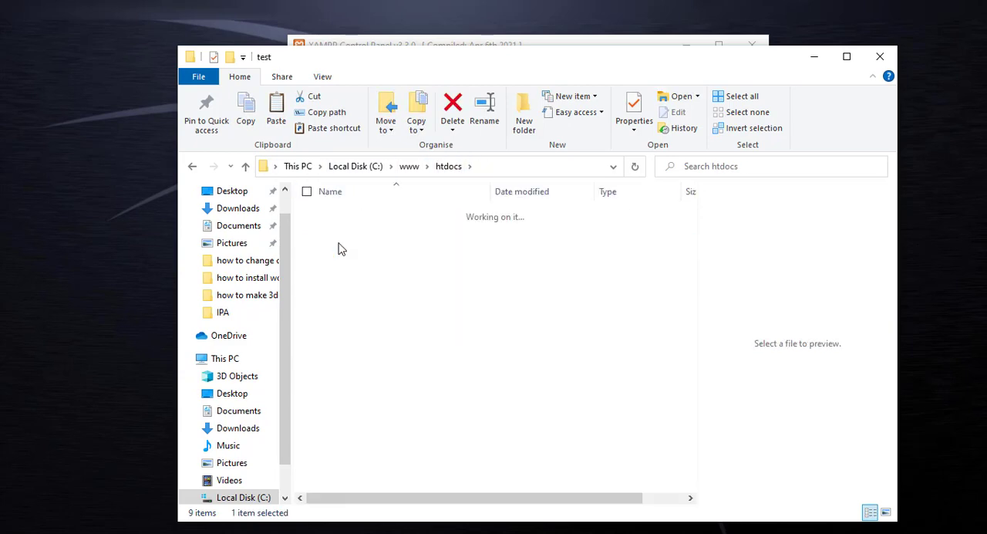
pyautogui.hotkey('ctrl', 'v')
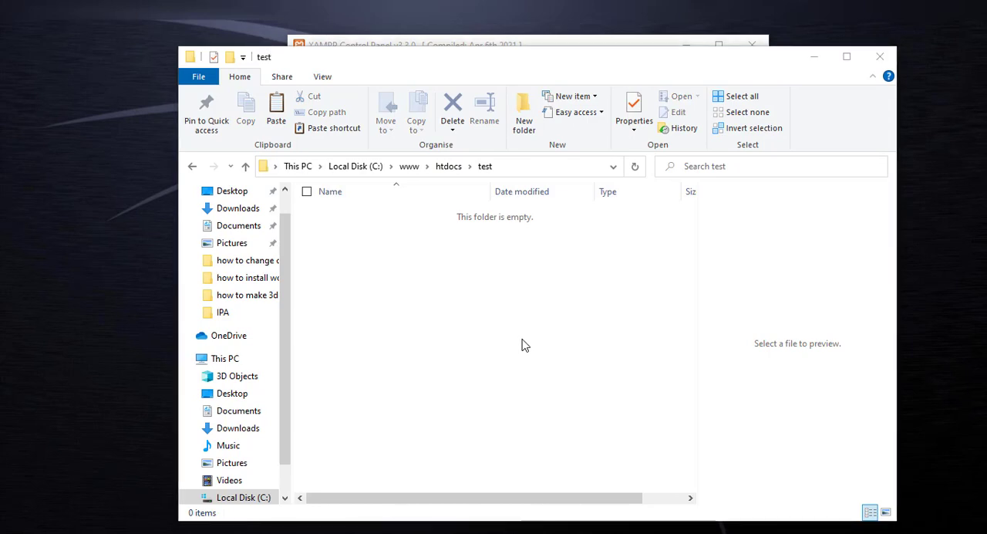
pyautogui.click(356, 215)
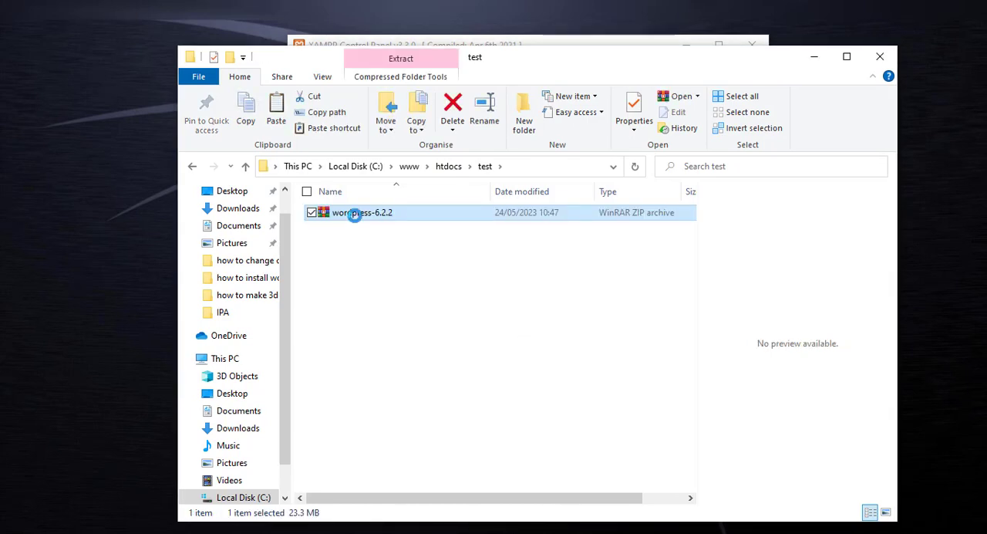
pyautogui.rightClick(358, 219)
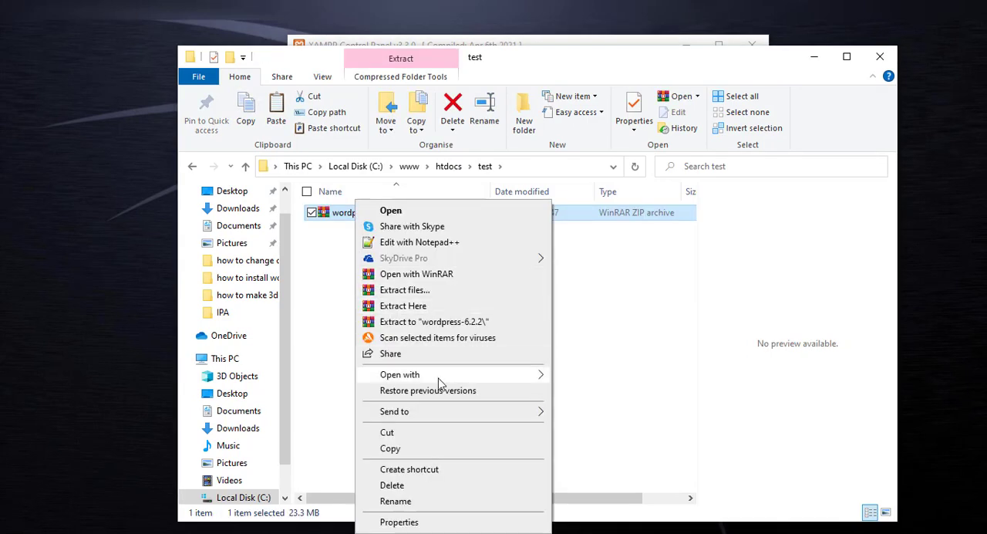
pyautogui.click(429, 307)
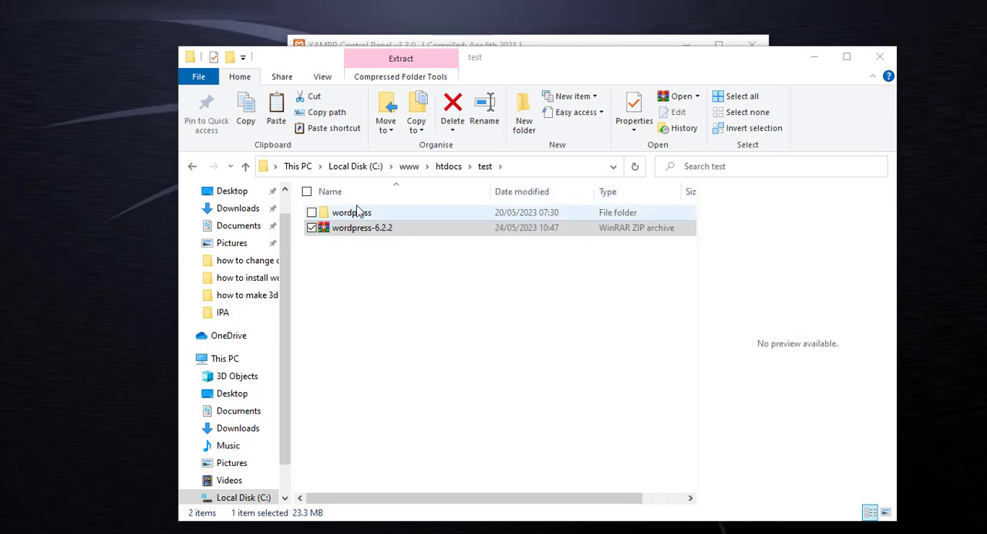
# - Copy all files and folders from the extracted wordpress folder directly into the test folder
pyautogui.click(351, 220)
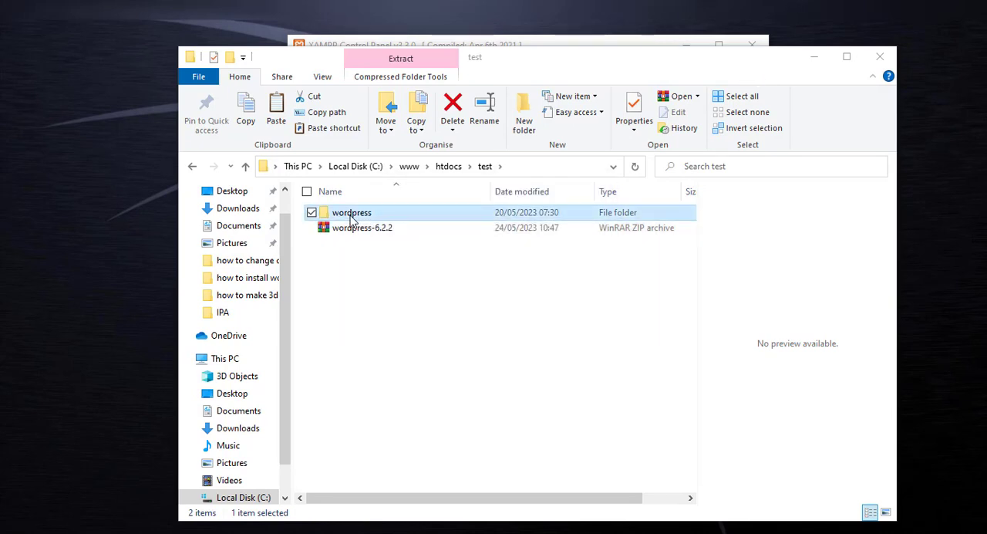
pyautogui.doubleClick(349, 220)
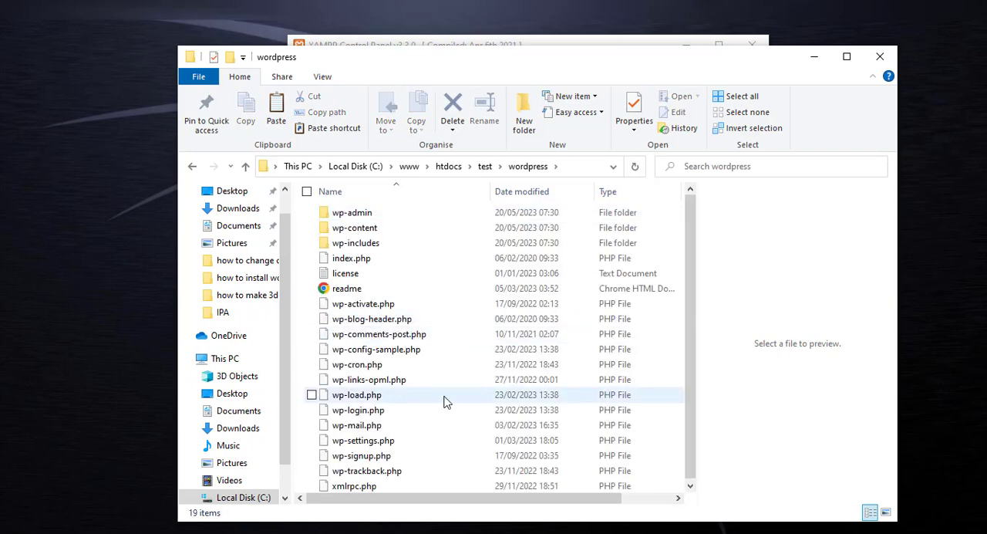
pyautogui.hotkey('ctrl', 'a')
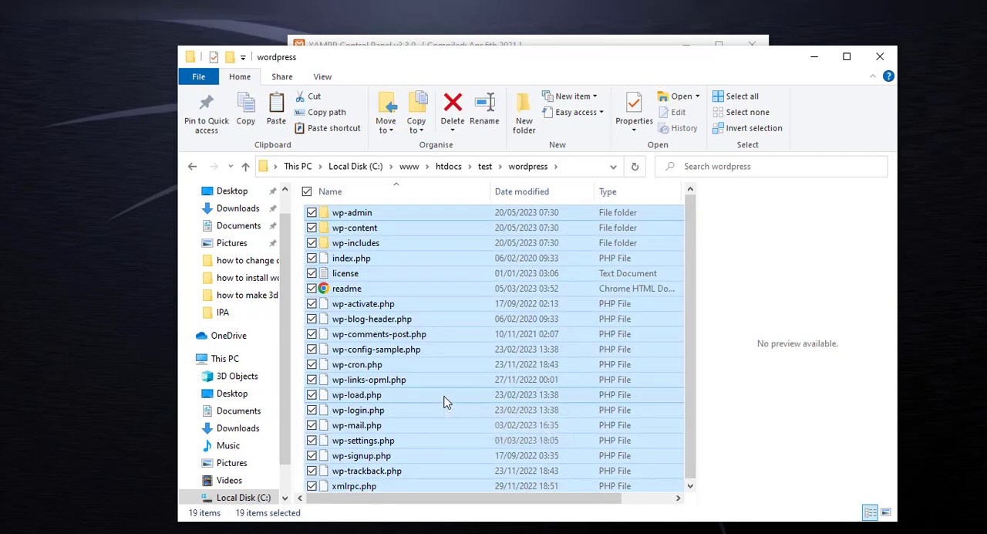
pyautogui.click(485, 167)
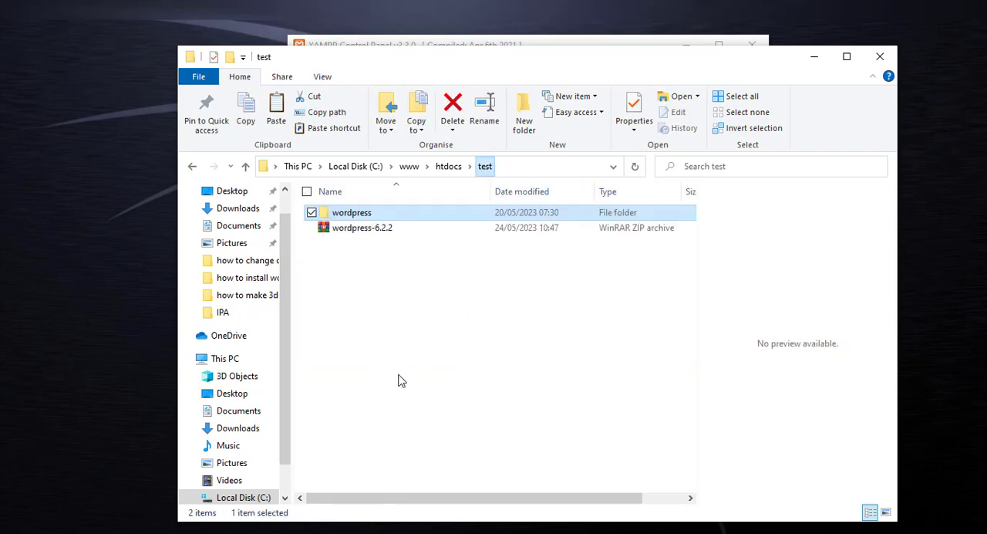
pyautogui.click(374, 365)
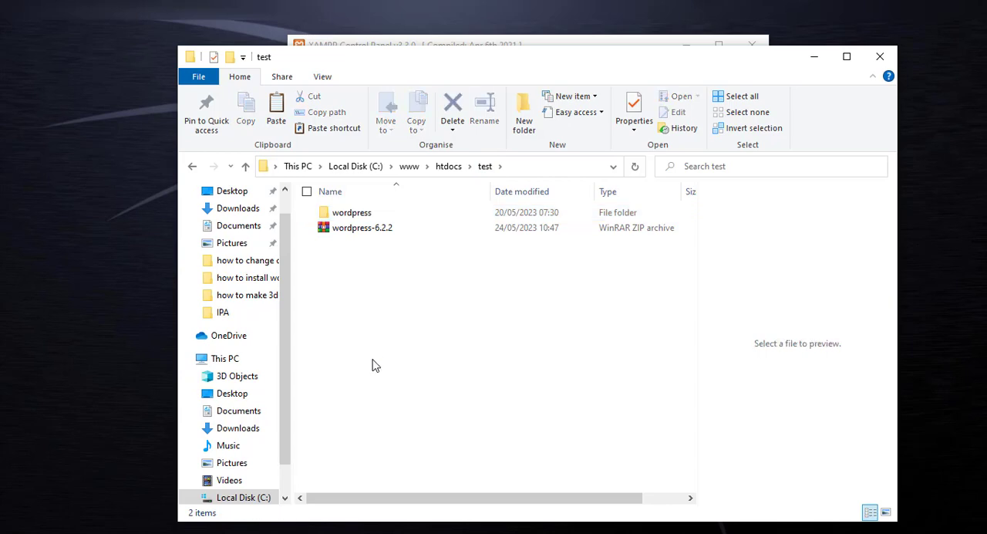
pyautogui.hotkey('ctrl', 'v')
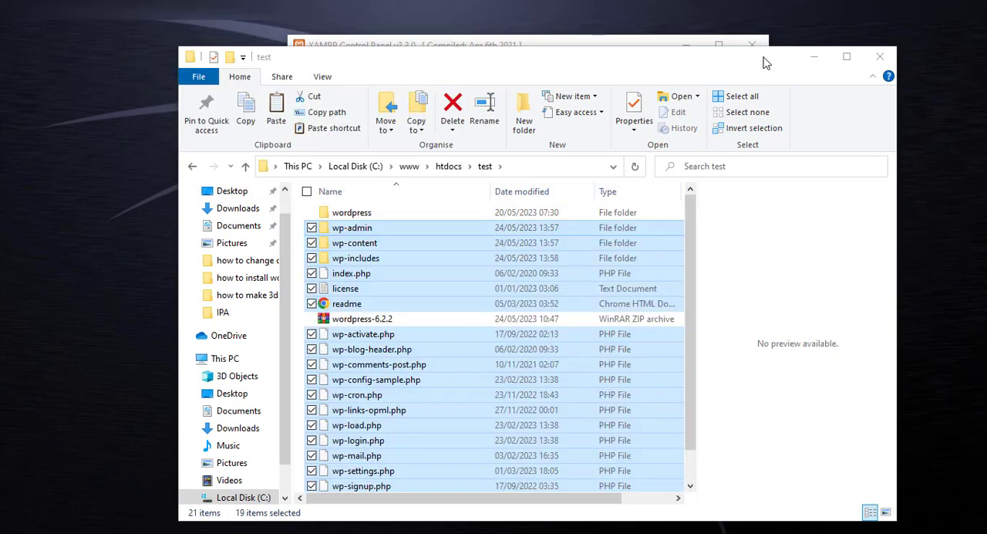
# - Switch to the XAMPP Control Panel, launch the MySQL admin page and open the user accounts overview in phpMyAdmin
pyautogui.click(431, 45)
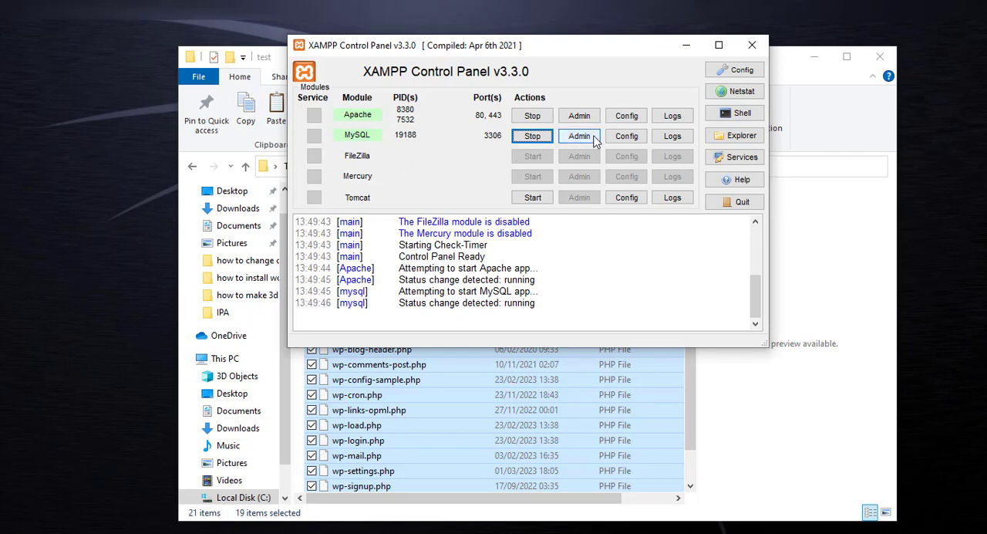
pyautogui.click(581, 139)
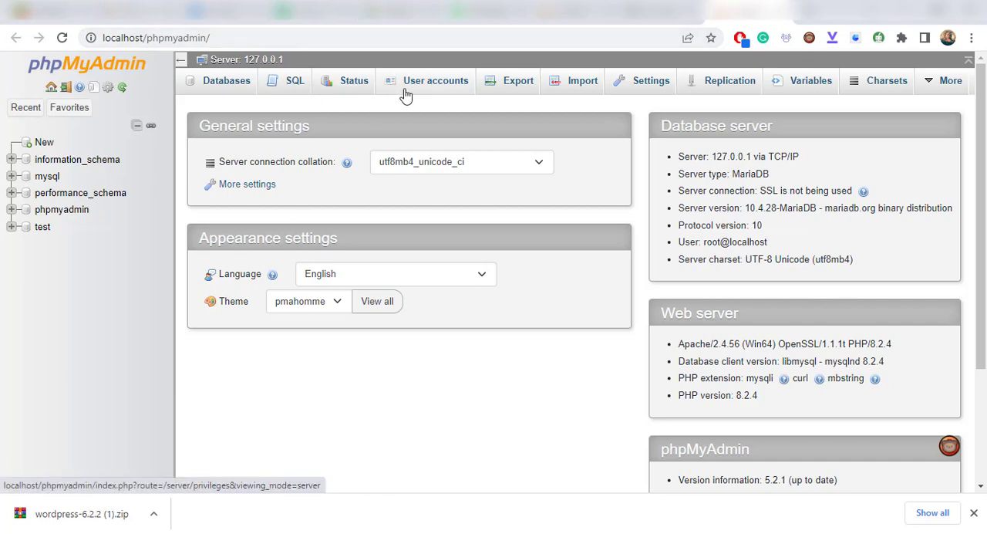
pyautogui.click(434, 81)
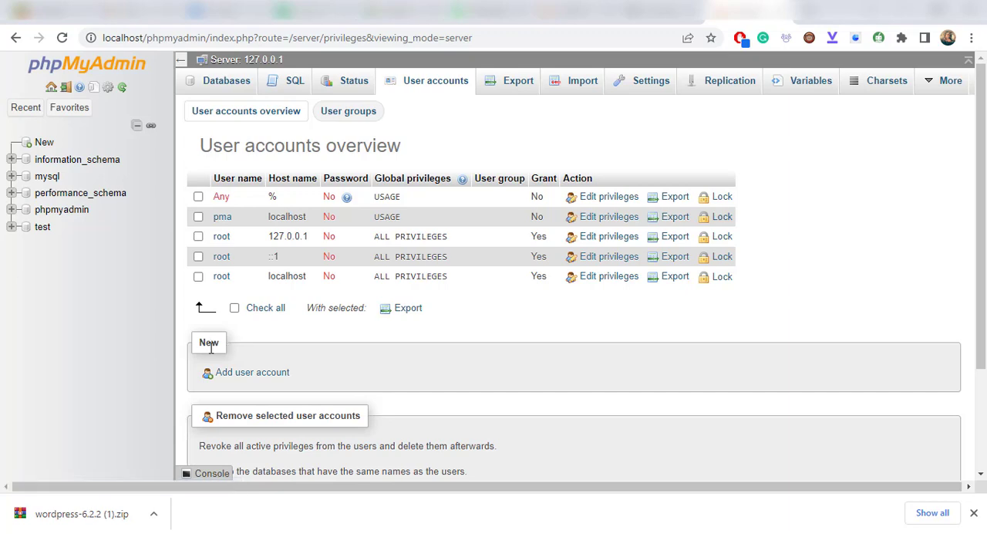
# - Start a new user account named test, enter and retype its password, and copy the password
pyautogui.click(268, 376)
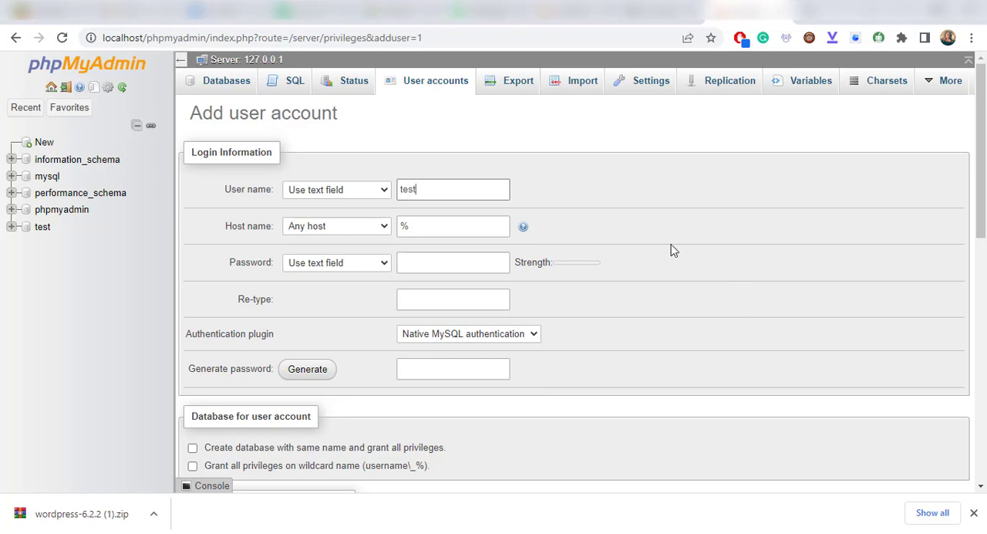
pyautogui.click(583, 236)
pyautogui.click(498, 265)
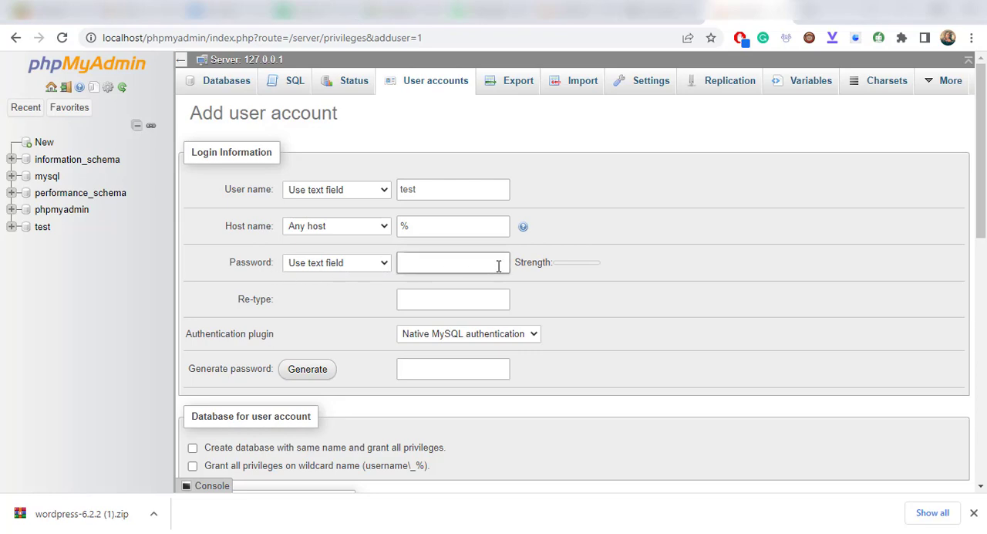
pyautogui.click(648, 301)
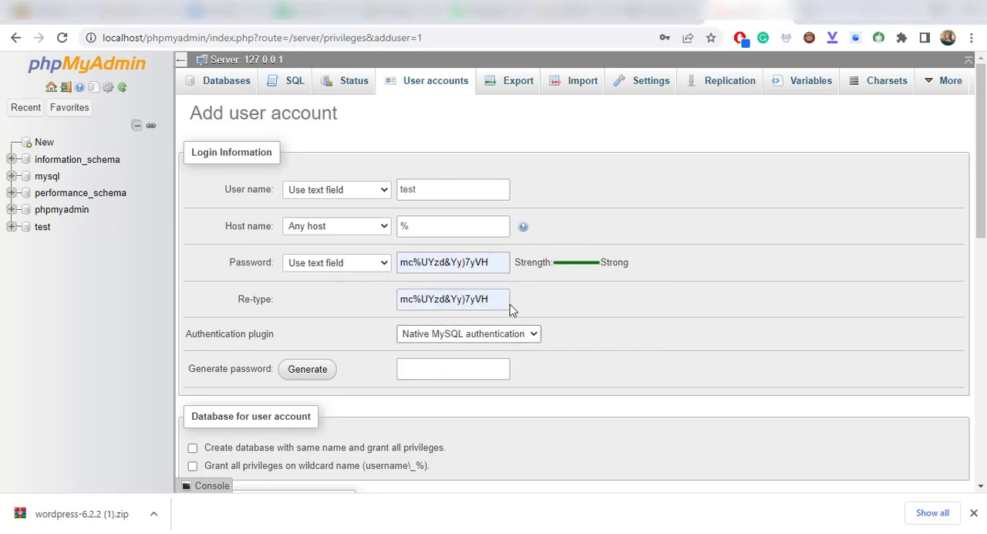
pyautogui.moveTo(502, 298); pyautogui.dragTo(334, 293)
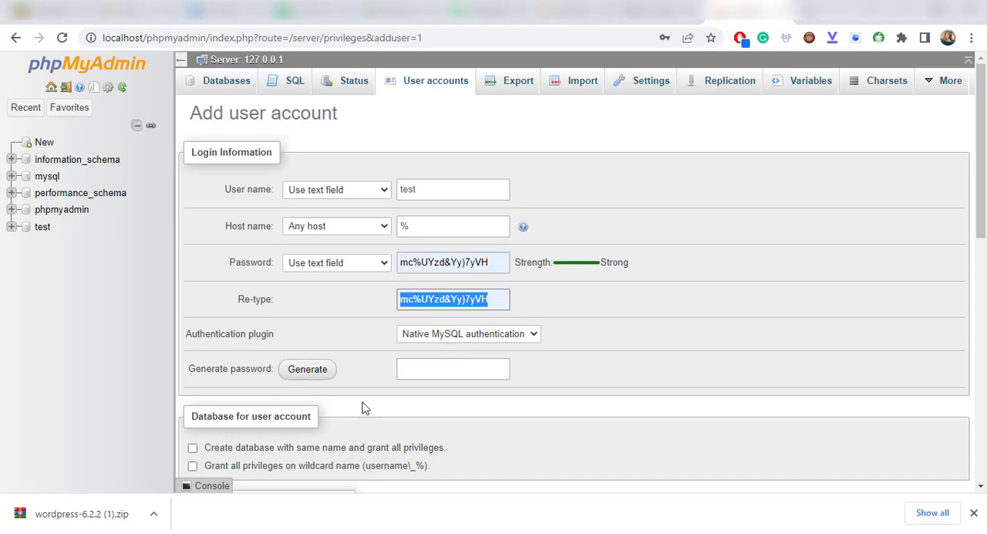
# - Enable creating a same-name database, grant all privileges on the wildcard name, and check all global privileges for the account
pyautogui.scroll(-1, 456, 411)
pyautogui.scroll(-1, 456, 411)
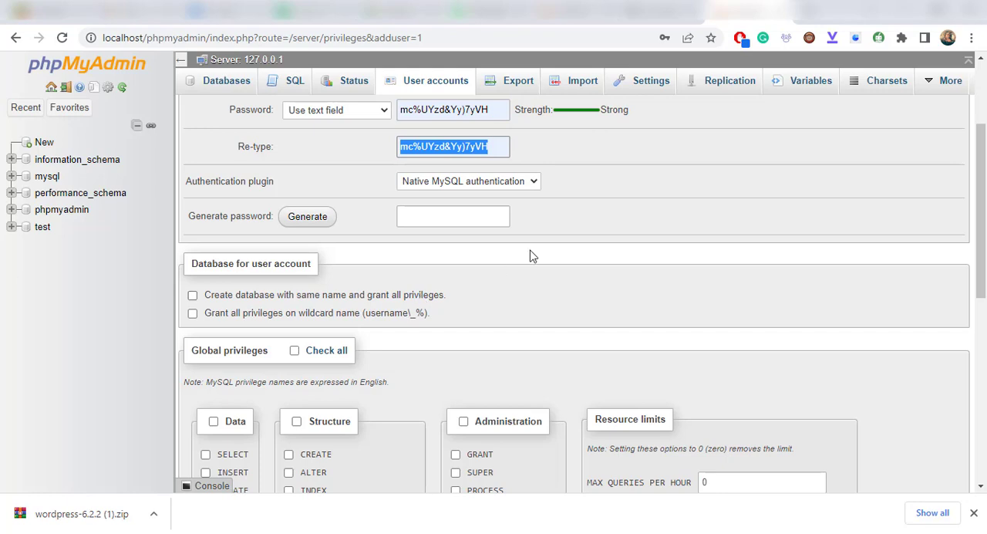
pyautogui.scroll(2, 529, 256)
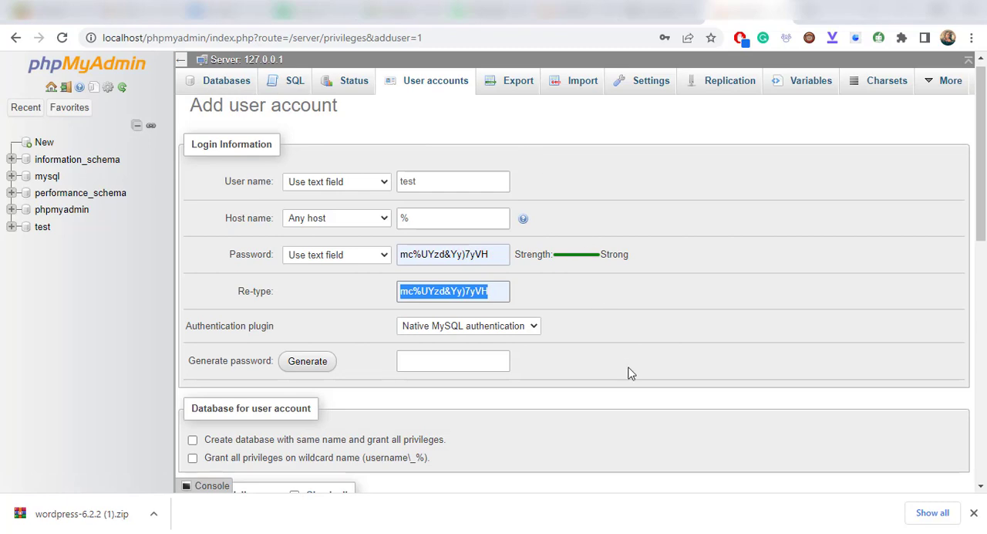
pyautogui.scroll(-3, 628, 364)
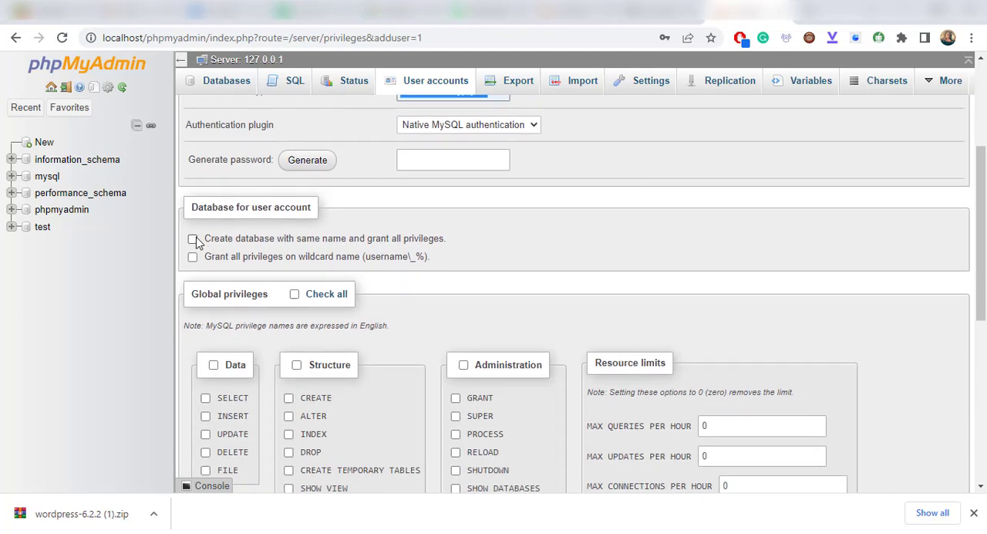
pyautogui.click(193, 239)
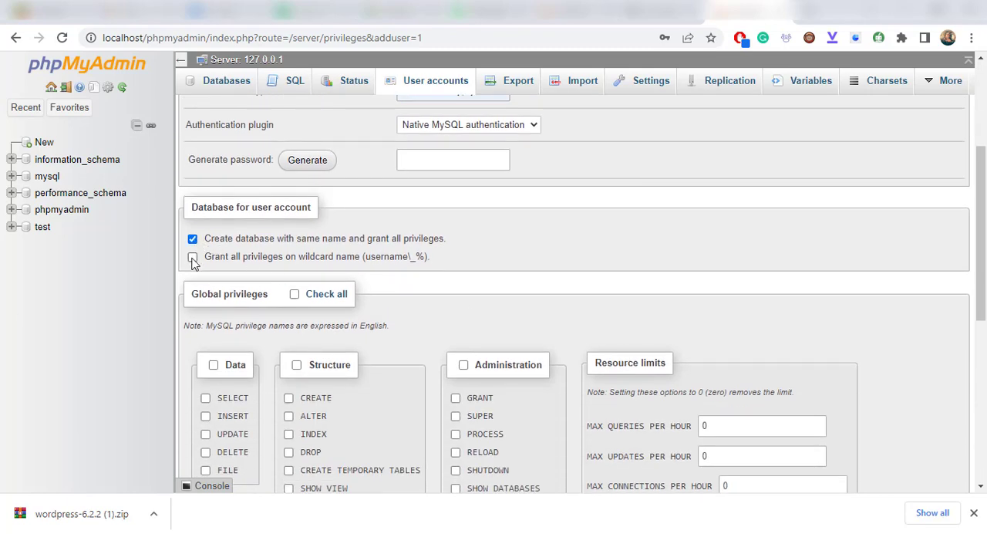
pyautogui.click(193, 257)
pyautogui.click(295, 294)
# - Review the completed account form, submit it to create the user, and return to the user accounts
pyautogui.scroll(-3, 529, 287)
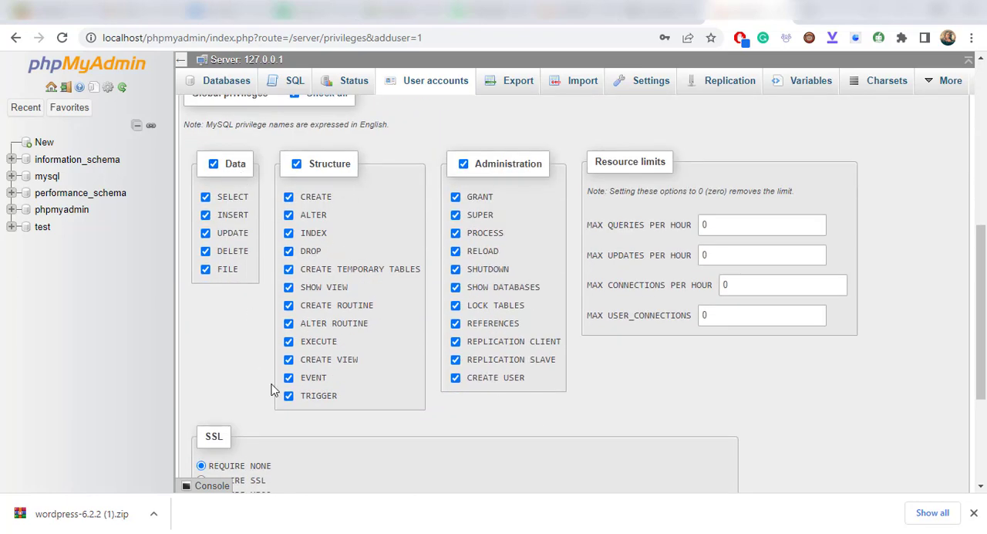
pyautogui.scroll(-3, 459, 426)
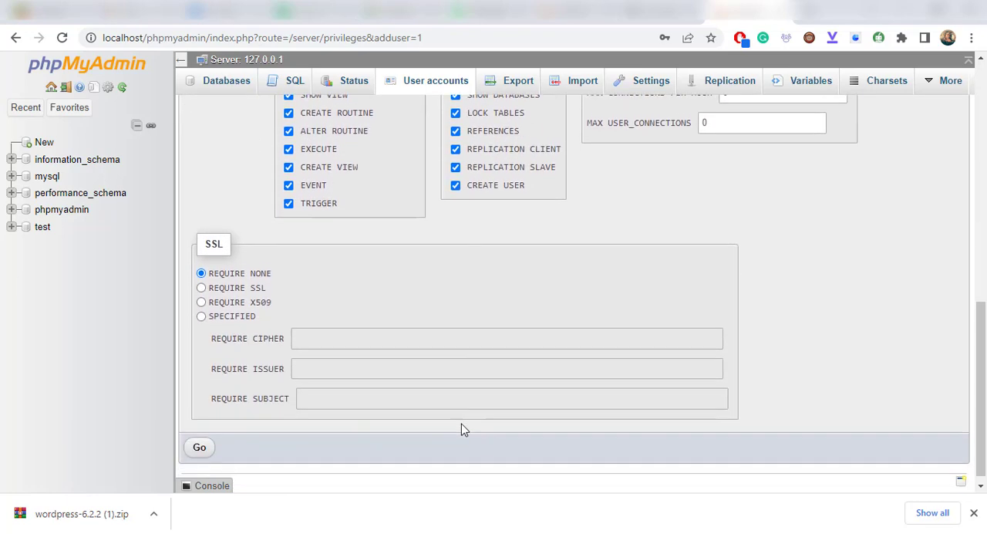
pyautogui.scroll(10, 463, 421)
pyautogui.scroll(-1, 463, 422)
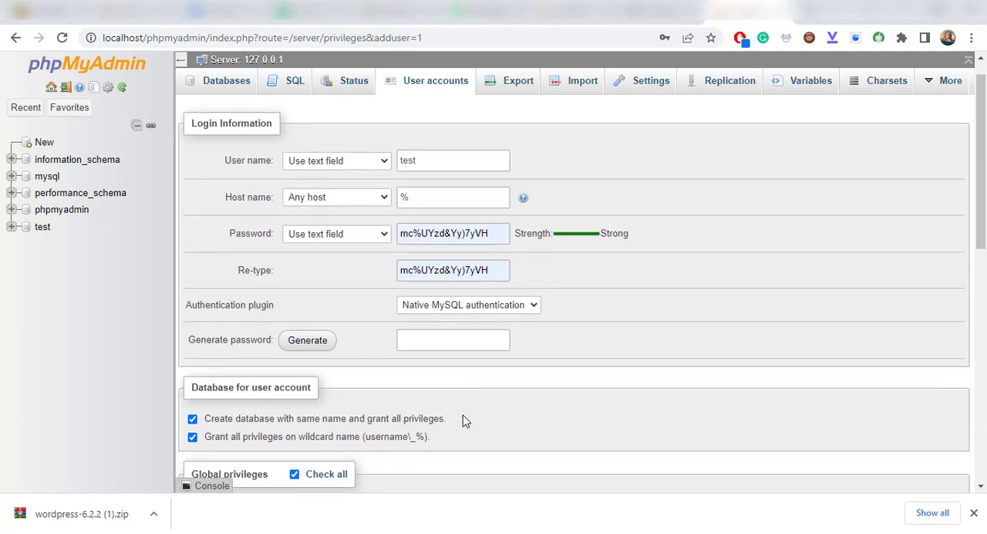
pyautogui.click(401, 262)
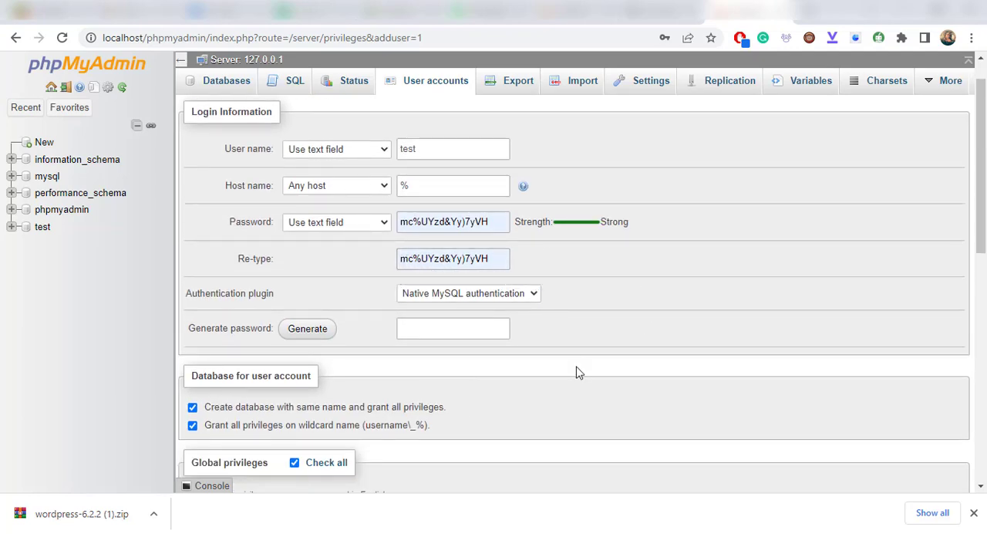
pyautogui.scroll(-5, 578, 366)
pyautogui.scroll(-3, 403, 439)
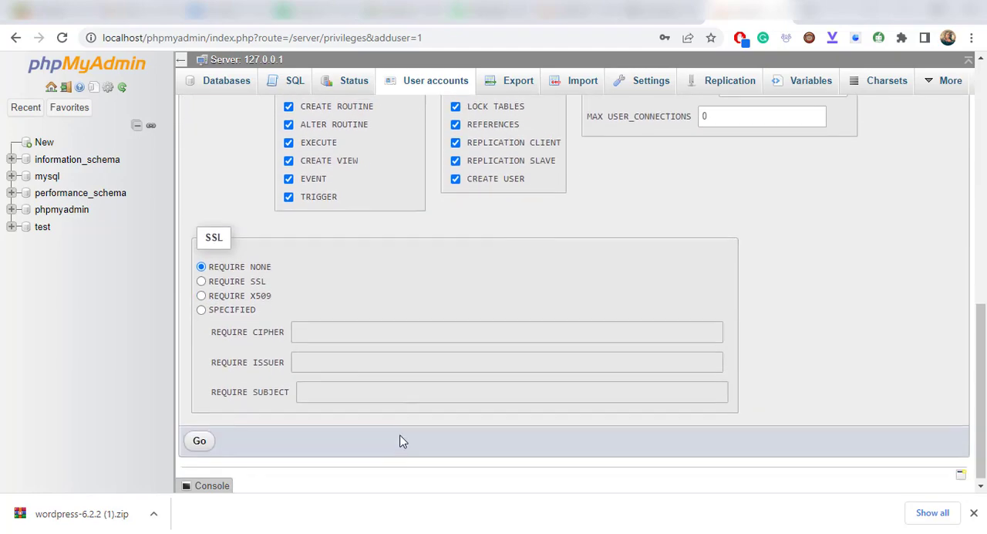
pyautogui.click(199, 437)
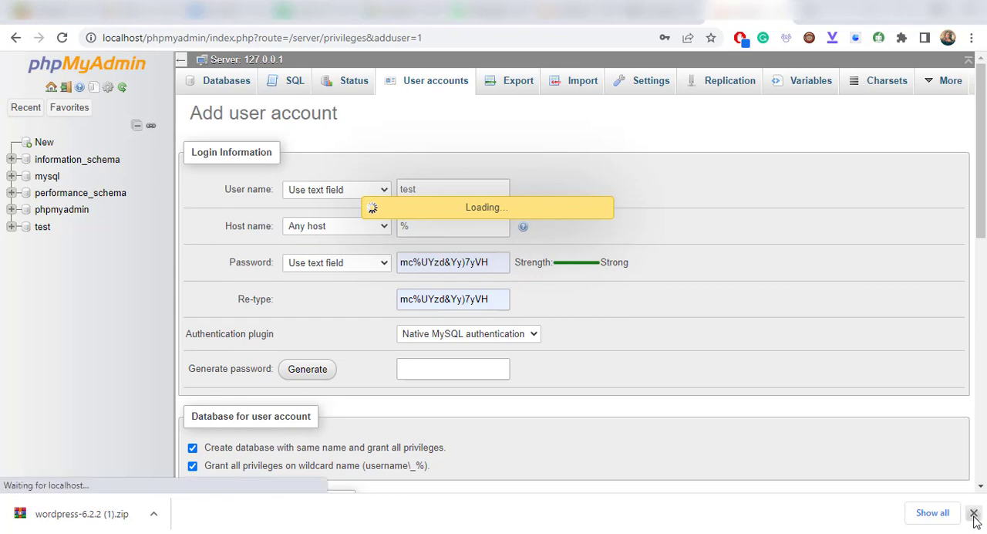
pyautogui.click(974, 513)
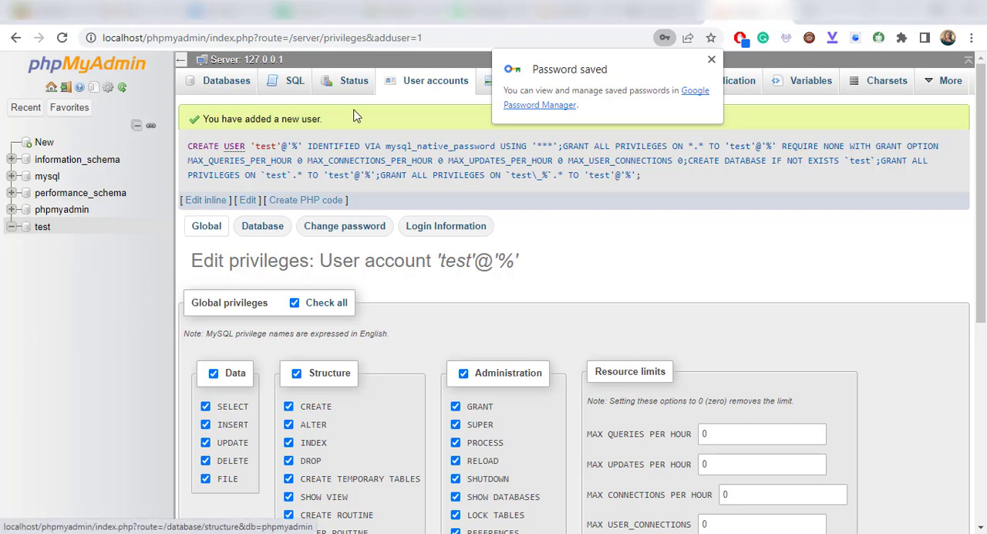
pyautogui.click(432, 83)
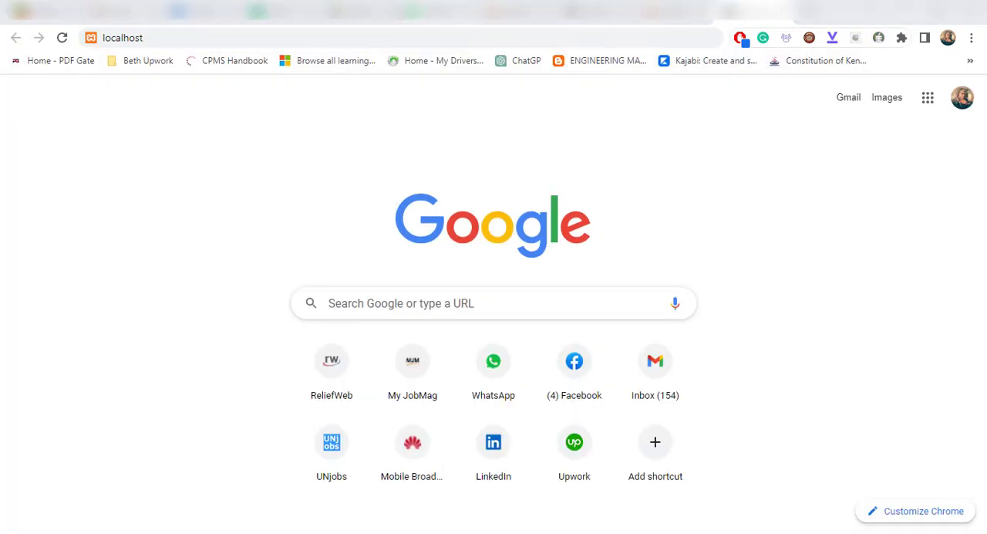
# - Open localhost/test in the browser and continue the WordPress setup in English (United States)
pyautogui.click(356, 39)
pyautogui.write('/')
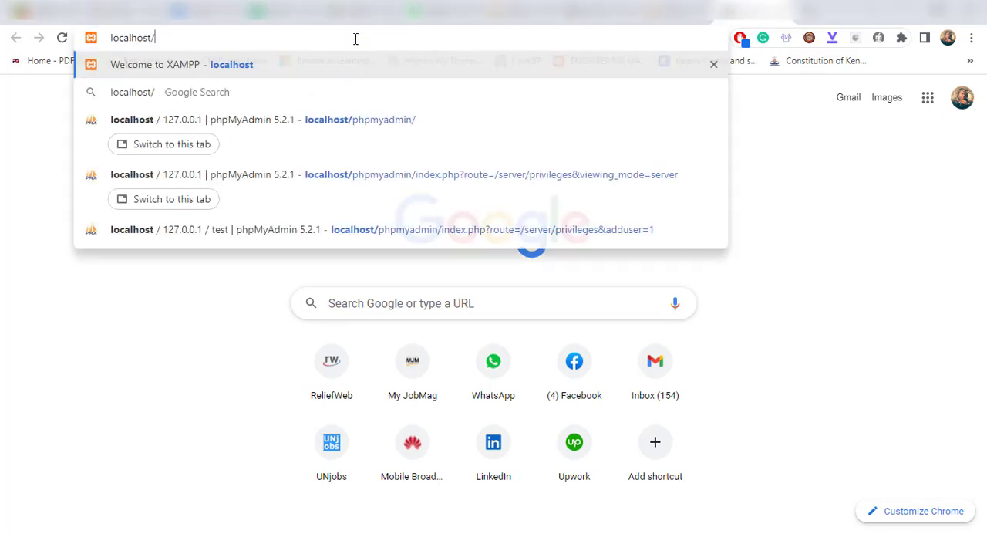
pyautogui.write('test')
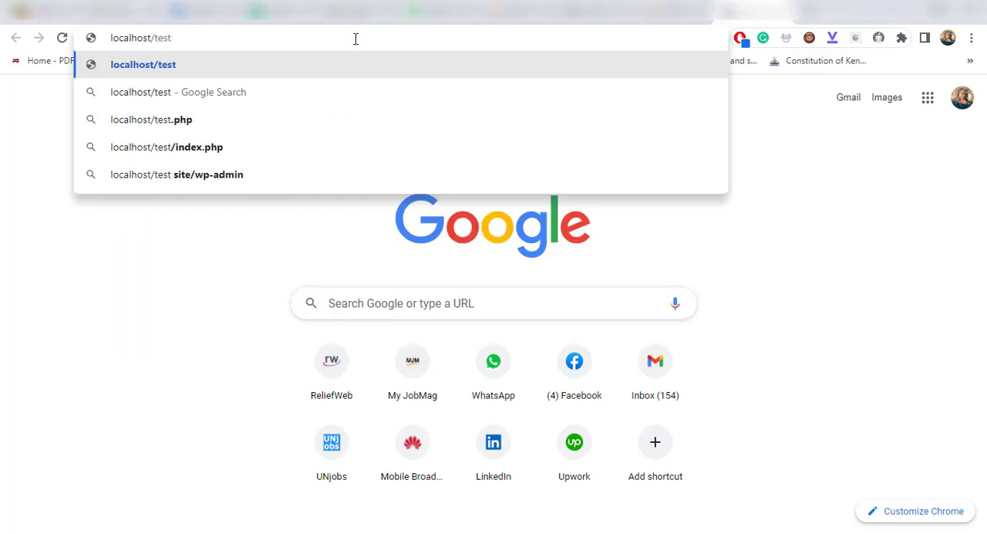
pyautogui.press('Return')
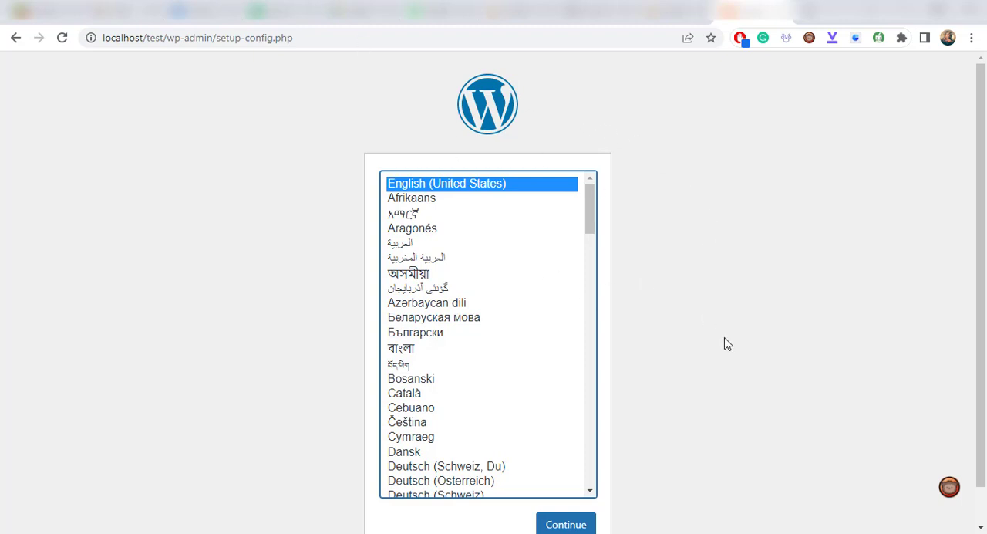
pyautogui.click(747, 253)
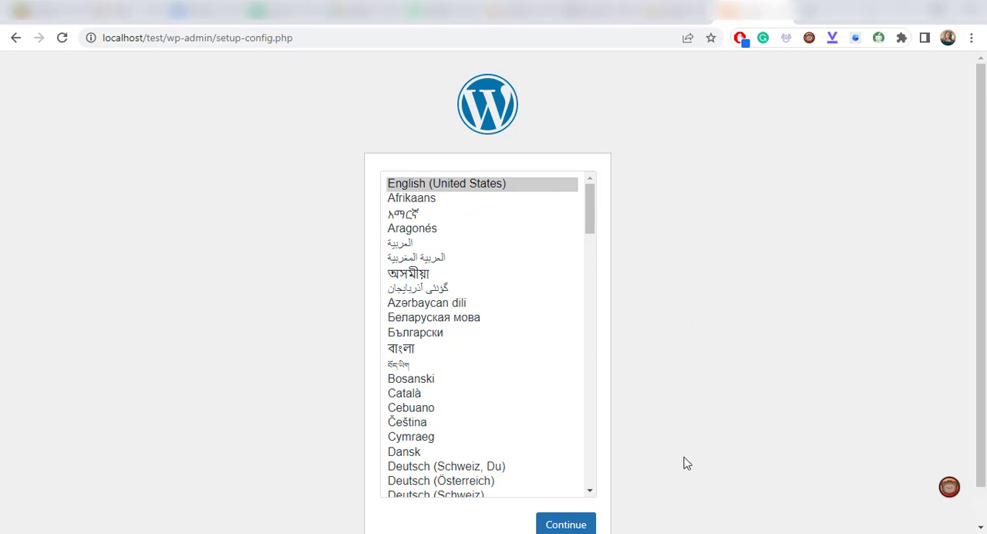
pyautogui.click(577, 525)
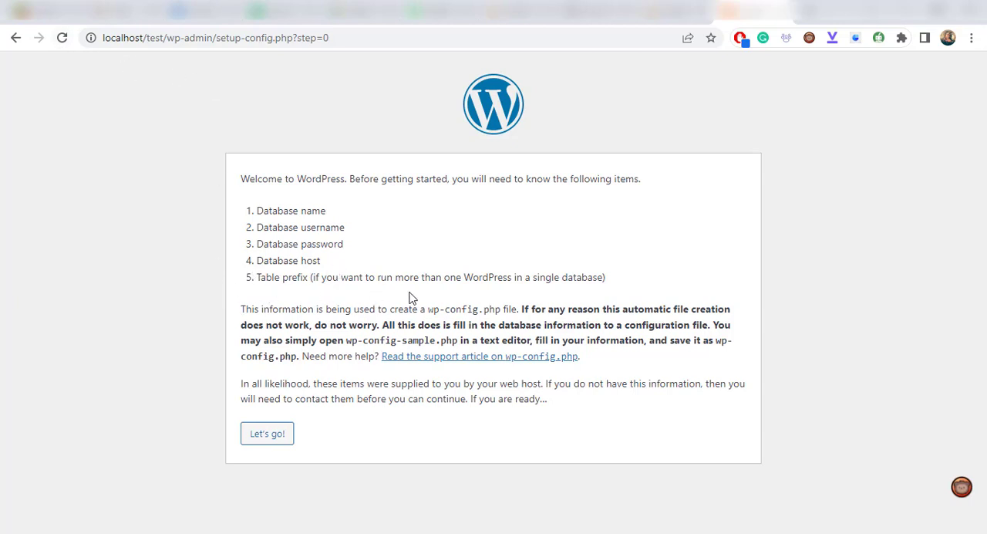
# - Submit the database connection details with database name test, username test and the copied database password
pyautogui.click(275, 435)
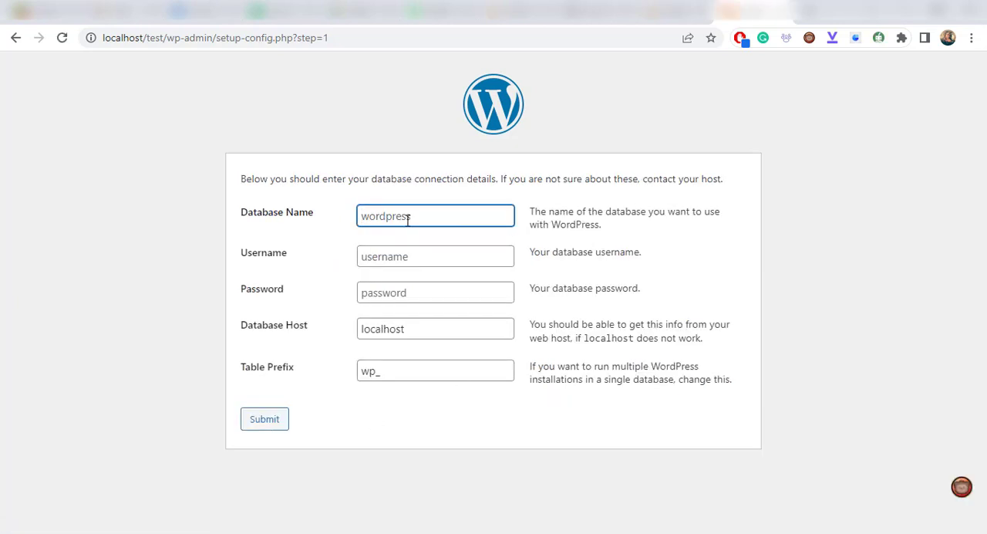
pyautogui.write('test')
pyautogui.click(401, 258)
pyautogui.write('test')
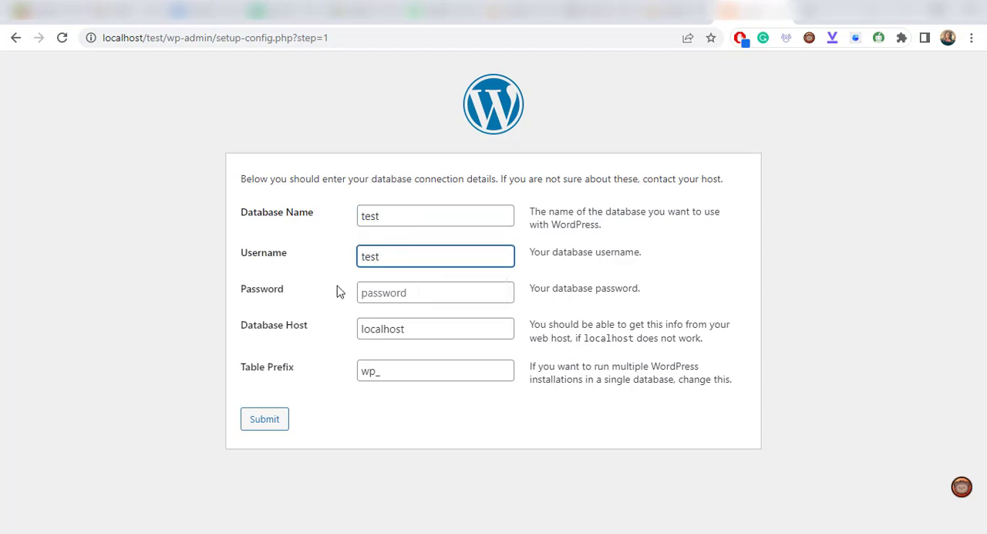
pyautogui.click(381, 293)
pyautogui.hotkey('ctrl', 'v')
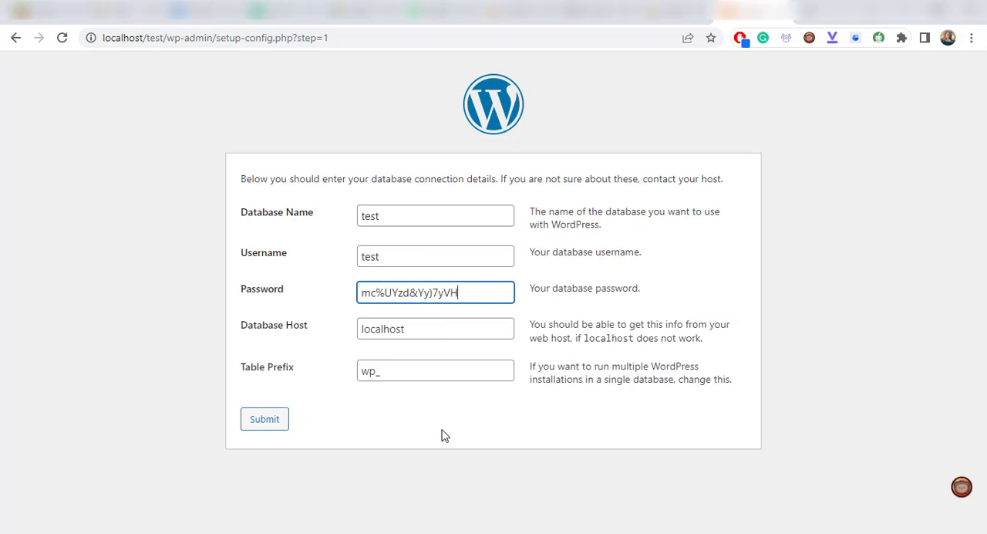
pyautogui.click(266, 421)
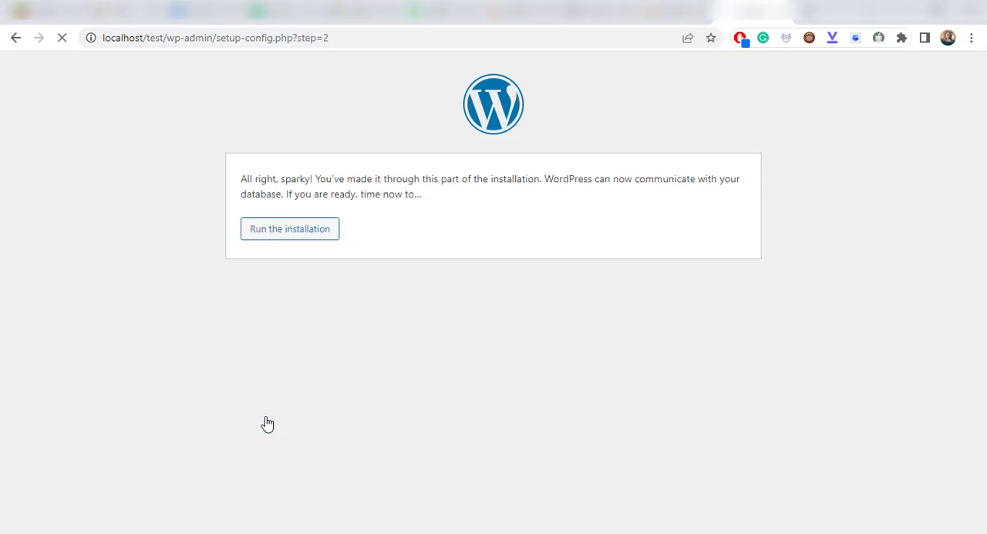
# - Run the installation and set both the site title and the username to test
pyautogui.click(307, 236)
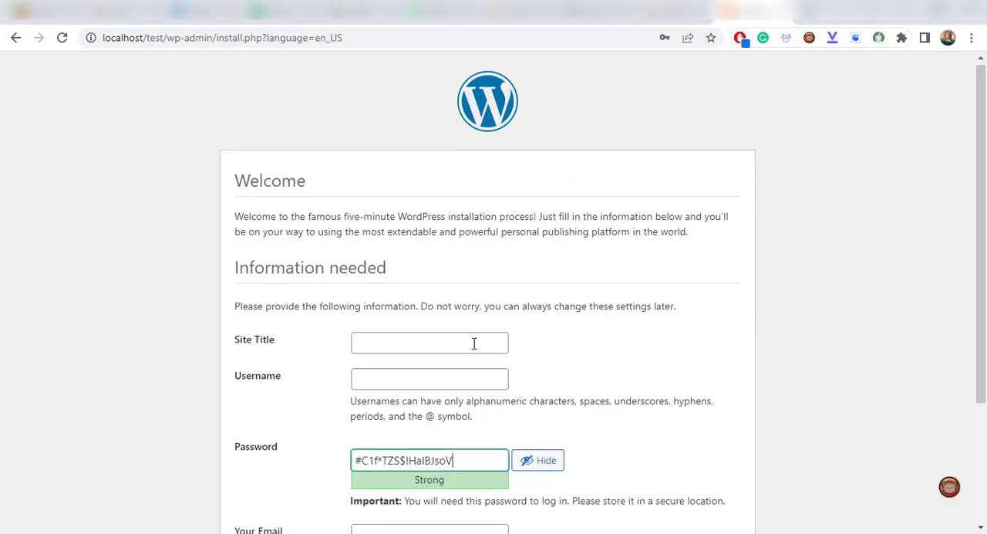
pyautogui.scroll(-2, 476, 346)
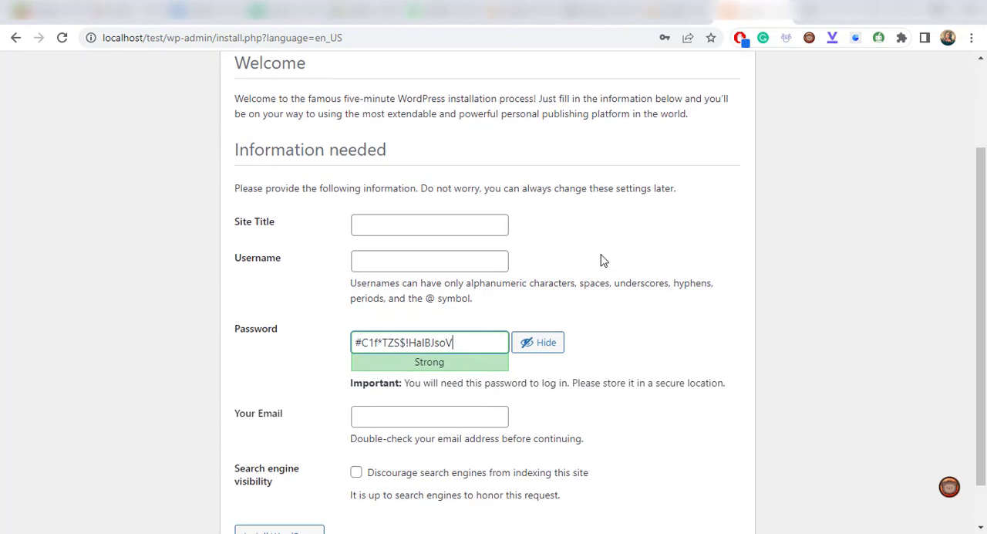
pyautogui.click(491, 225)
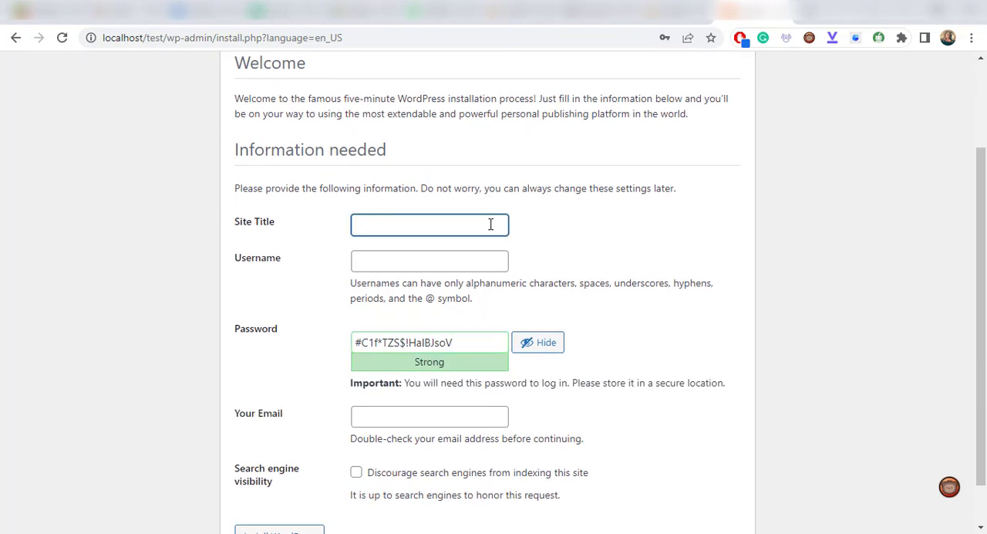
pyautogui.write('test')
pyautogui.click(396, 258)
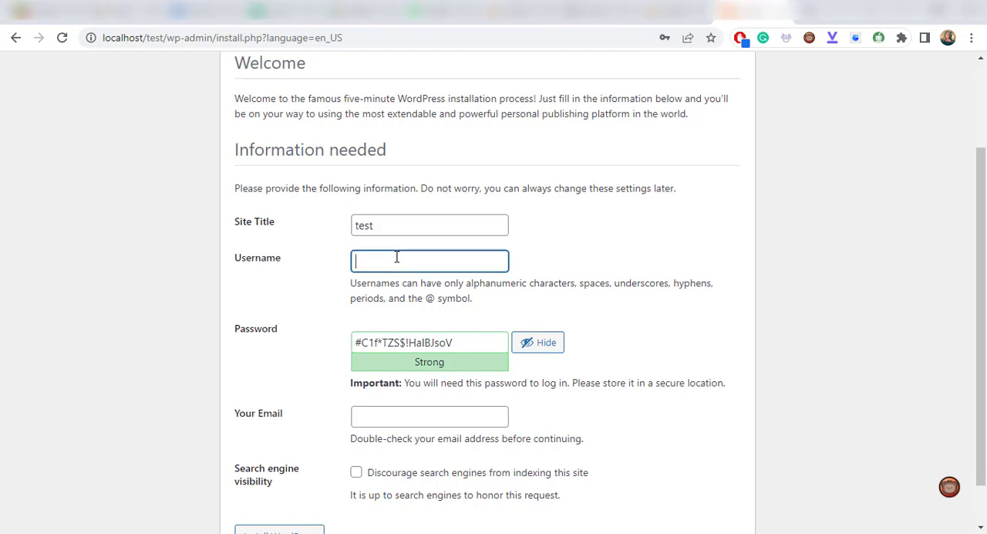
pyautogui.write('test')
# - Copy the generated WordPress password and try to install WordPress without an email address
pyautogui.tripleClick(490, 341)
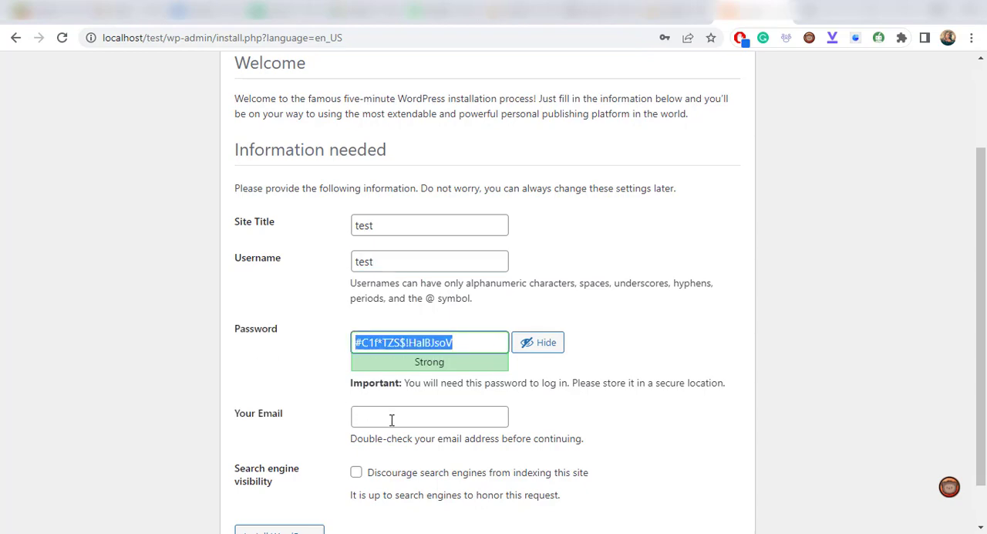
pyautogui.scroll(-1, 583, 446)
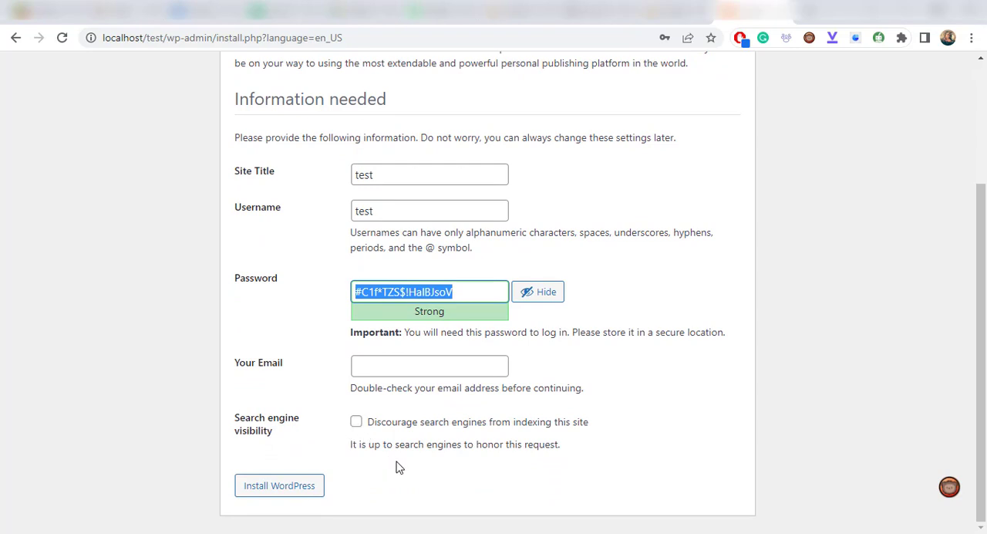
pyautogui.click(282, 490)
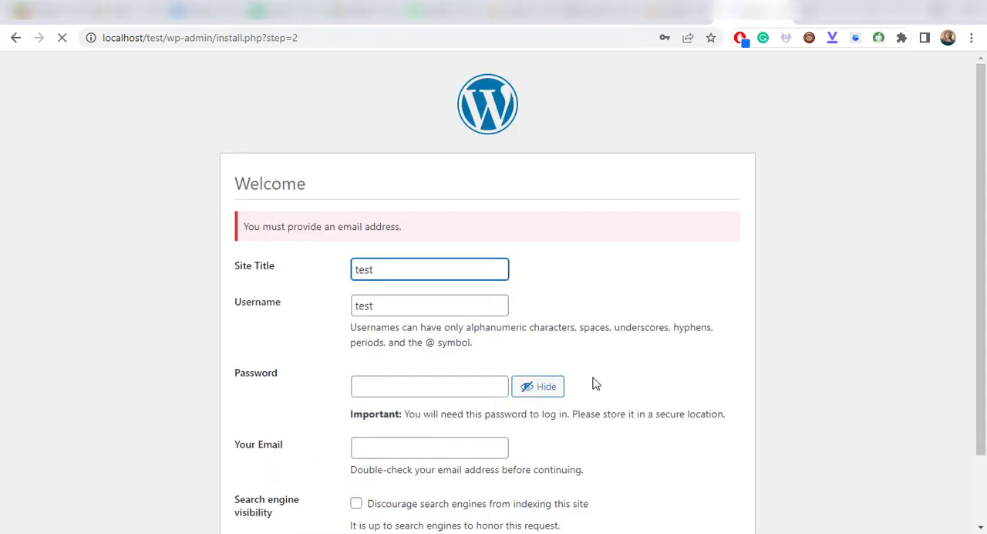
# - Fill in the contact email address, install WordPress and decline updating the saved browser password
pyautogui.scroll(-2, 613, 372)
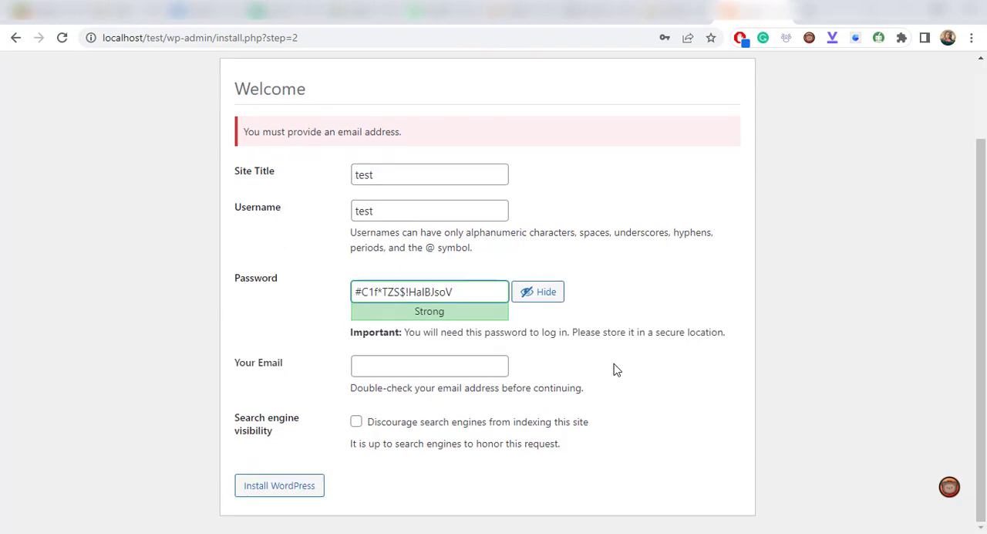
pyautogui.click(397, 374)
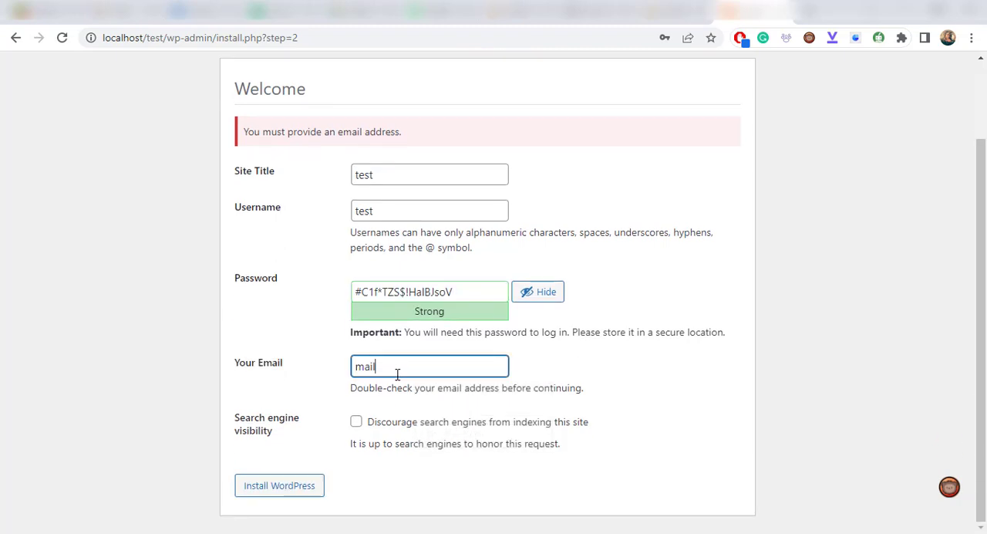
pyautogui.click(297, 492)
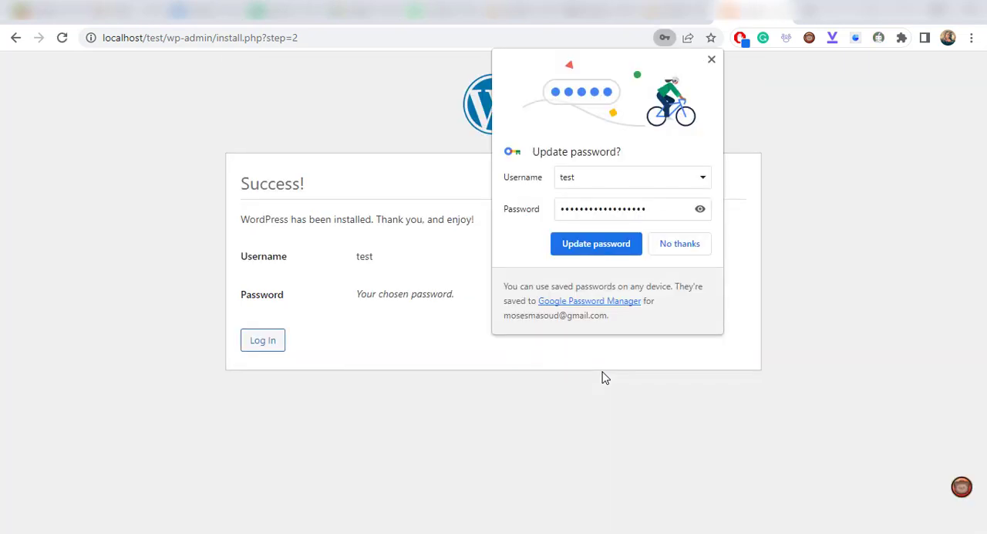
pyautogui.click(679, 244)
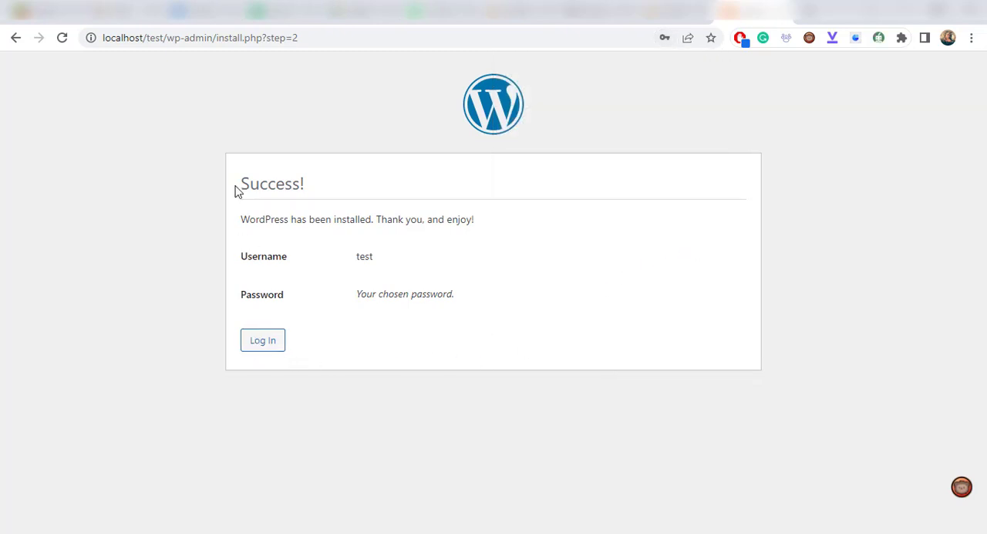
# - Open the new site's front page at localhost/test/ and look it over down to the footer
pyautogui.moveTo(164, 38); pyautogui.dragTo(417, 46)
pyautogui.press('BackSpace')
pyautogui.press('Return')
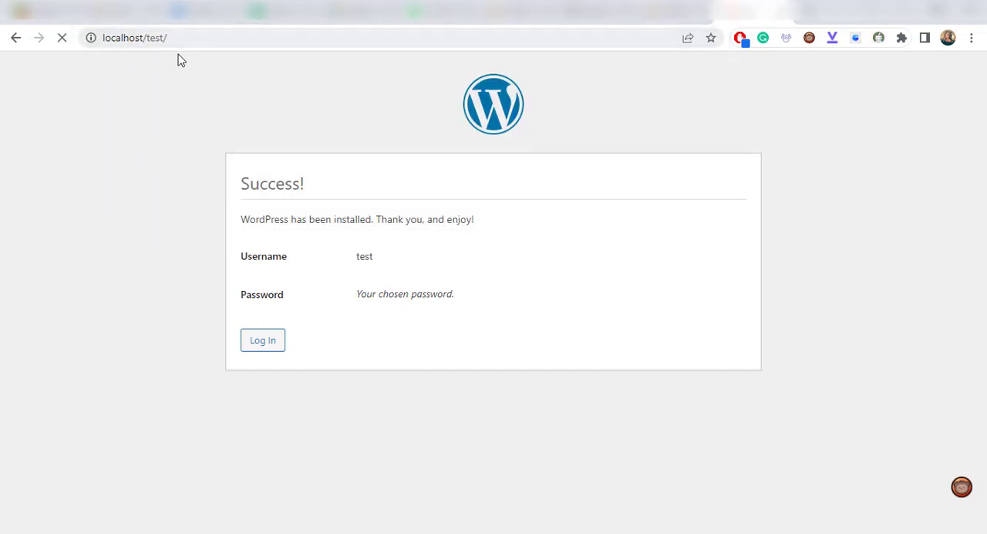
pyautogui.scroll(-5, 506, 391)
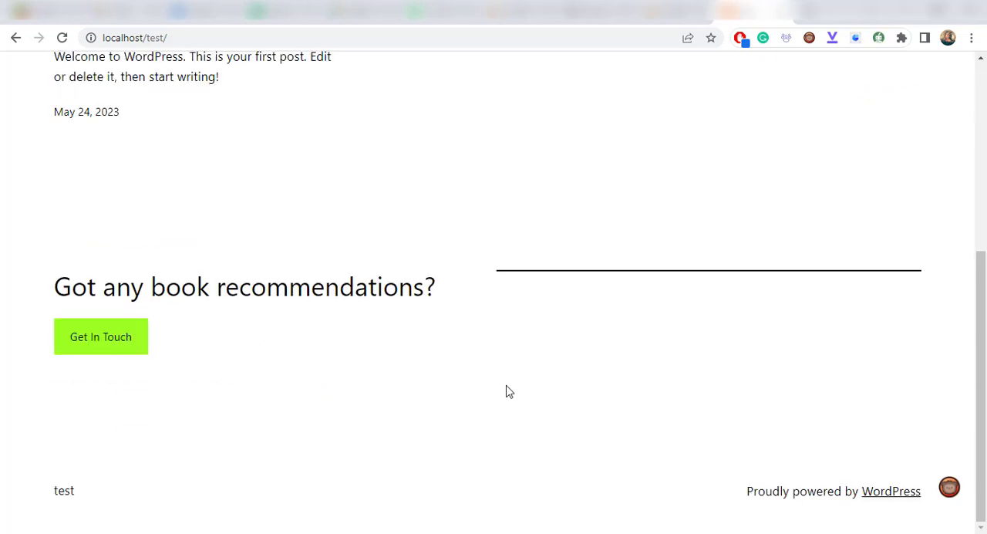
pyautogui.scroll(5, 506, 392)
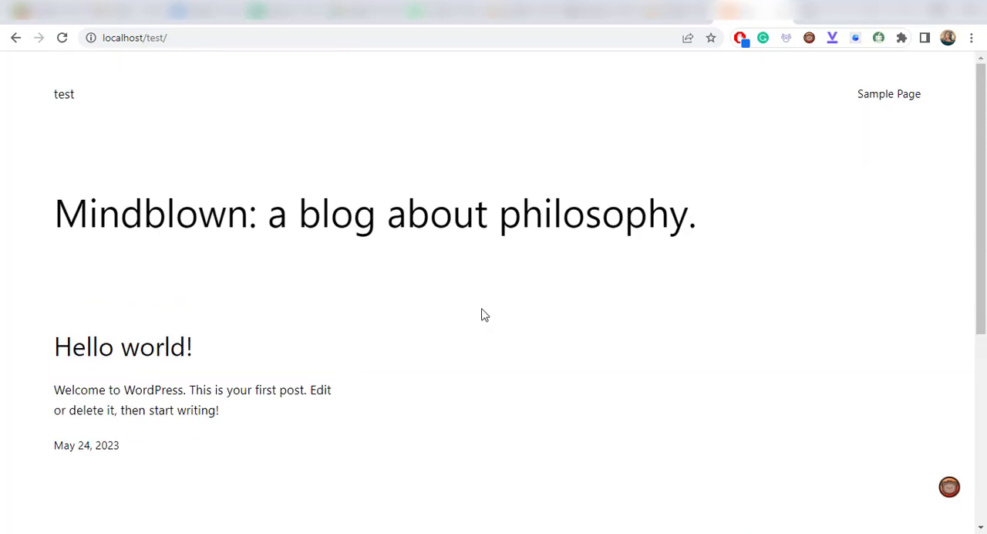
# - Go to localhost/test/wp-admin and log in as test with the browser's prefilled credentials
pyautogui.click(212, 39)
pyautogui.click(227, 41)
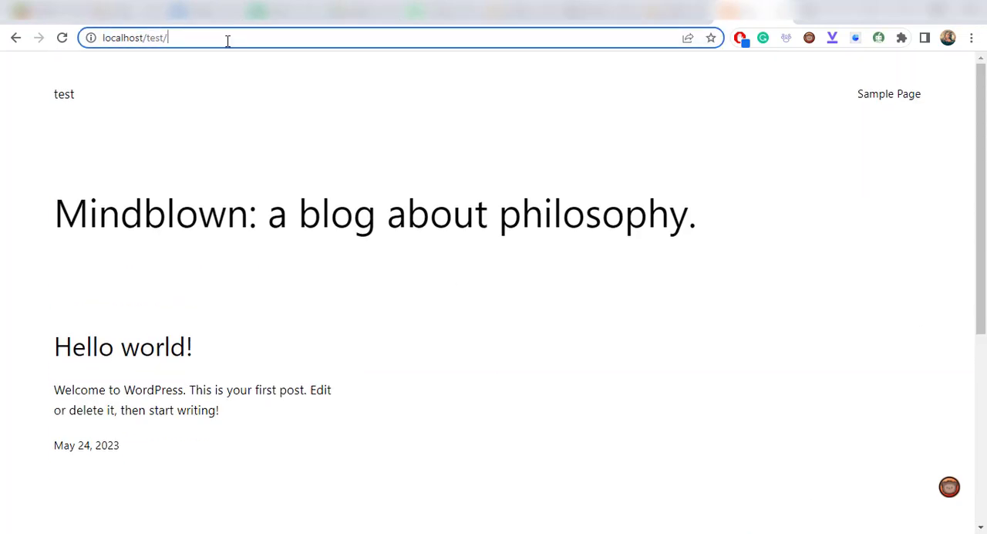
pyautogui.write('wp-admin')
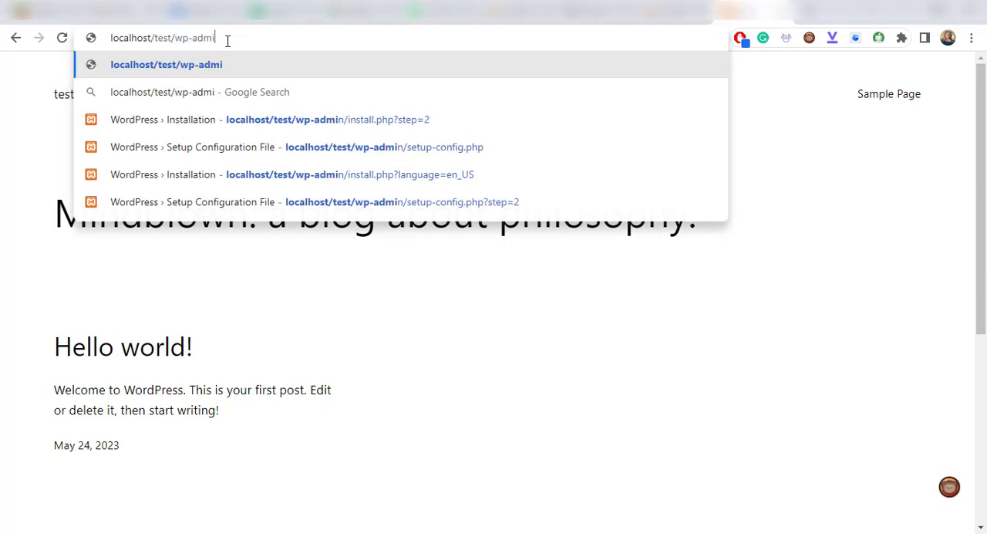
pyautogui.press('Return')
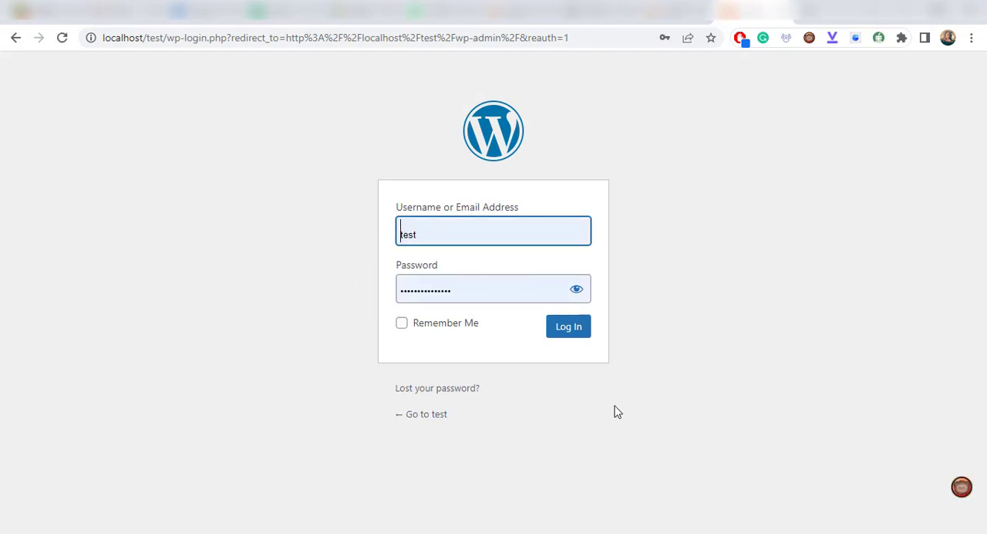
pyautogui.click(573, 340)
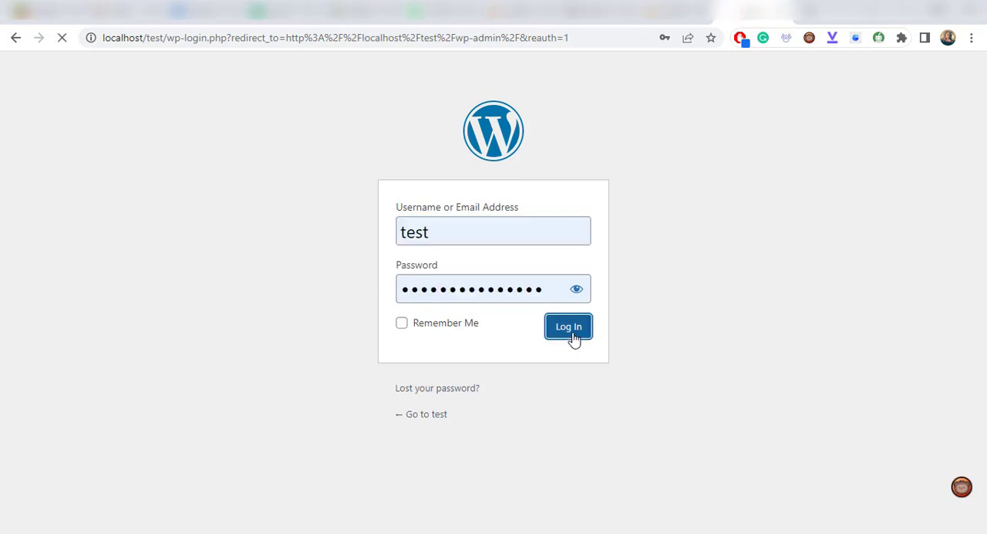